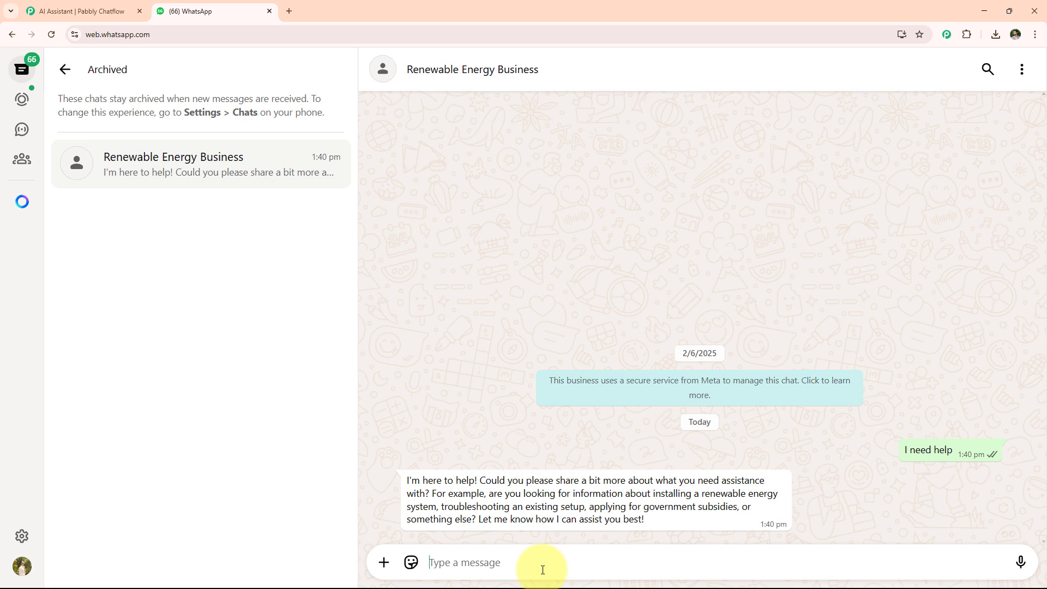
- Send the chatbot the messages "information about installing a renewable energy system" and "Applying for government subsidies" in the Renewable Energy Business chat
{"action": "type", "text": "information about installing a renewable energy system"}
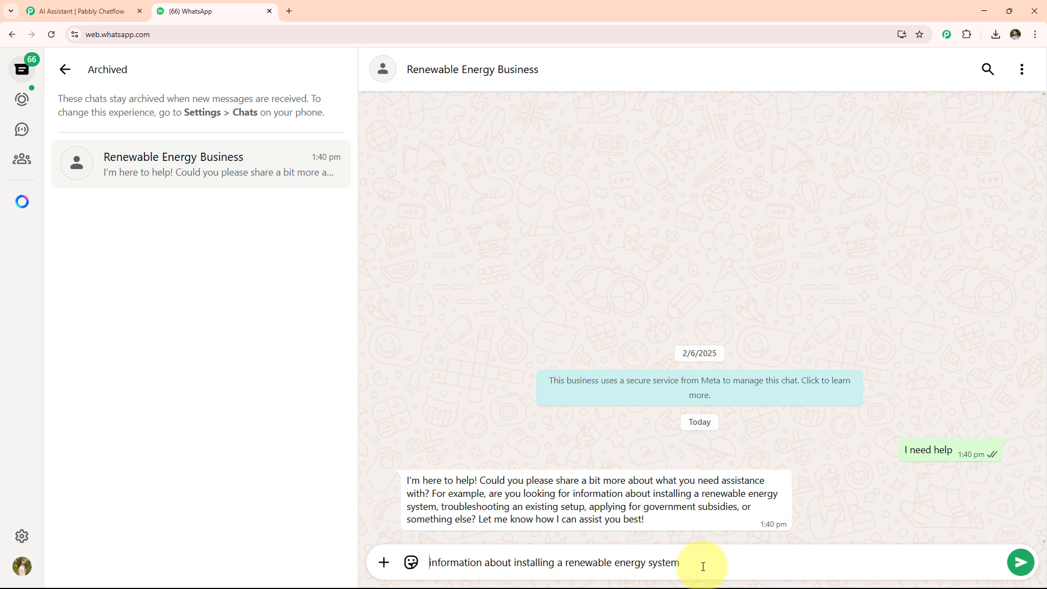
{"action": "key", "text": "Return"}
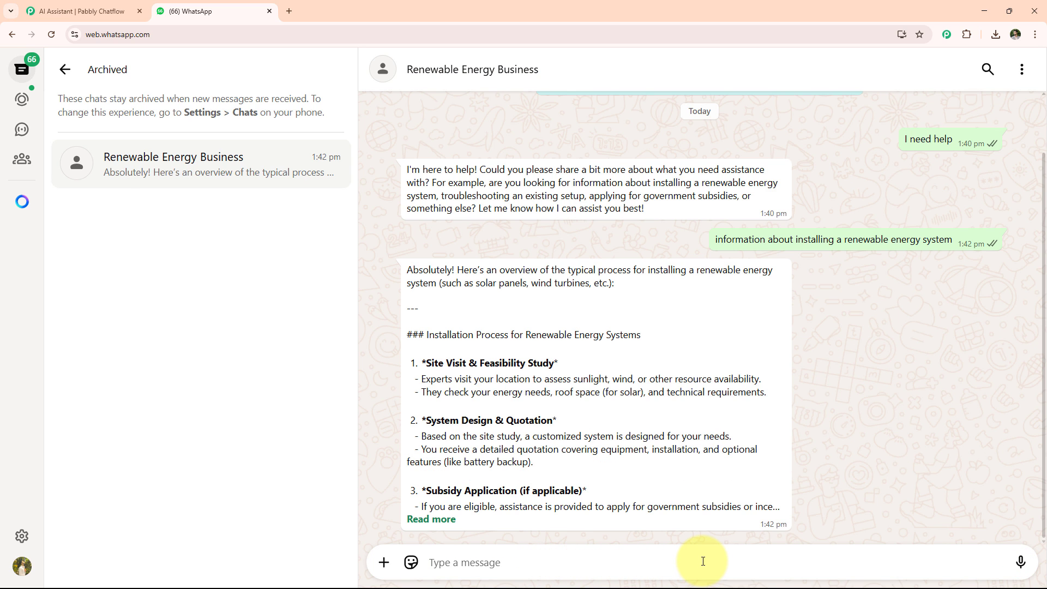
{"action": "type", "text": "Applying for government subsidies"}
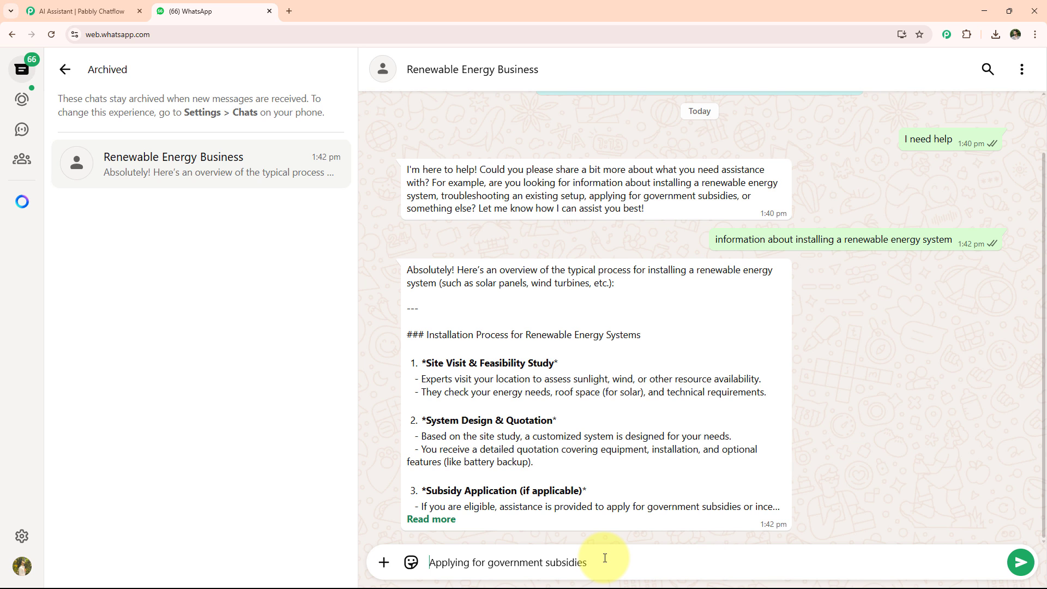
{"action": "key", "text": "Return"}
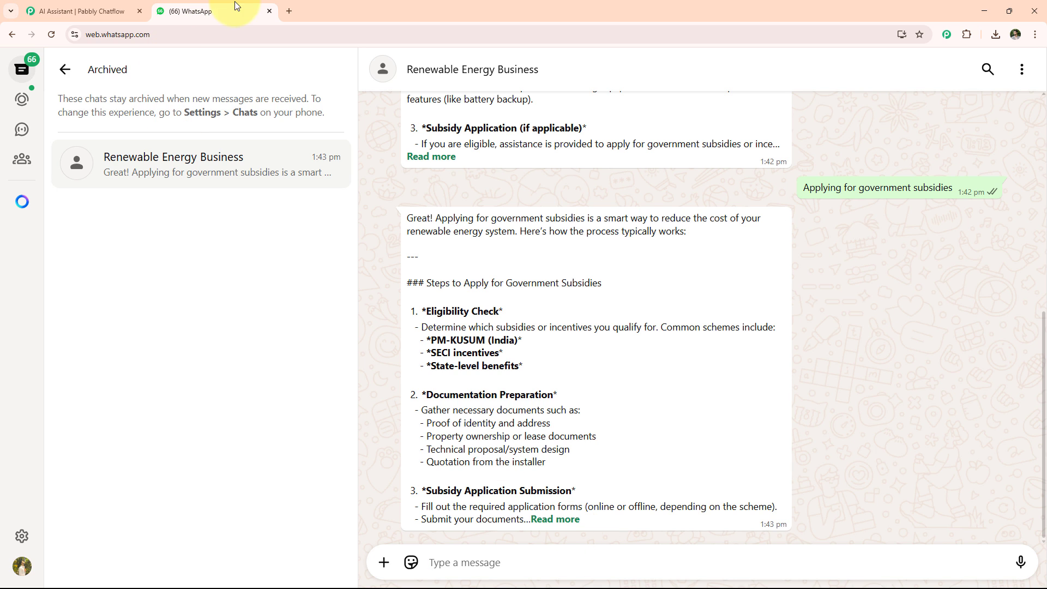
{"action": "left_click", "coordinate": [292, 11]}
{"action": "left_click", "coordinate": [283, 32]}
{"action": "type", "text": "www.pabbly.com/chatflow"}
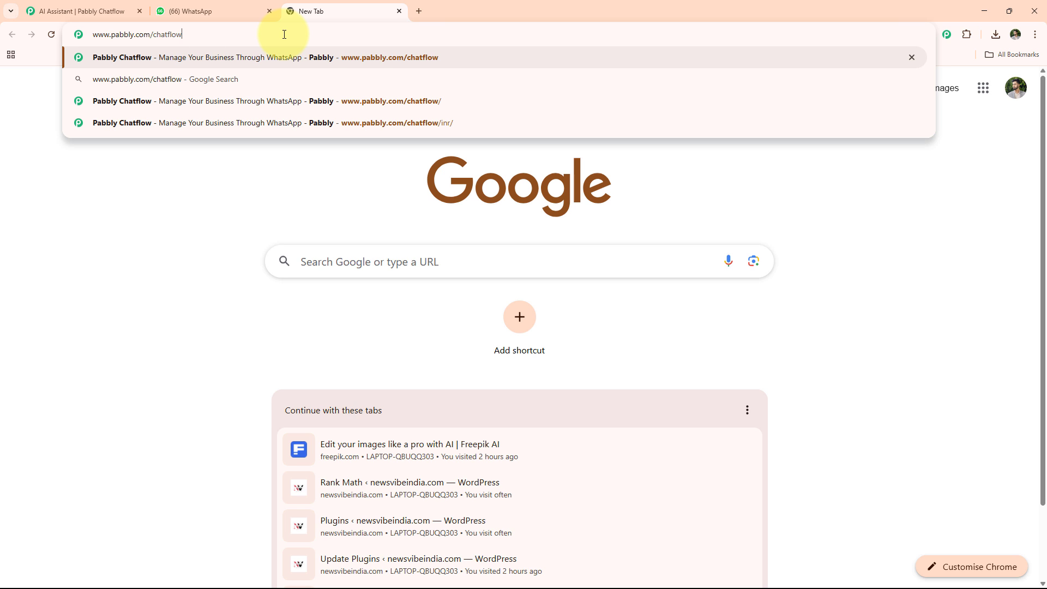
{"action": "key", "text": "Return"}
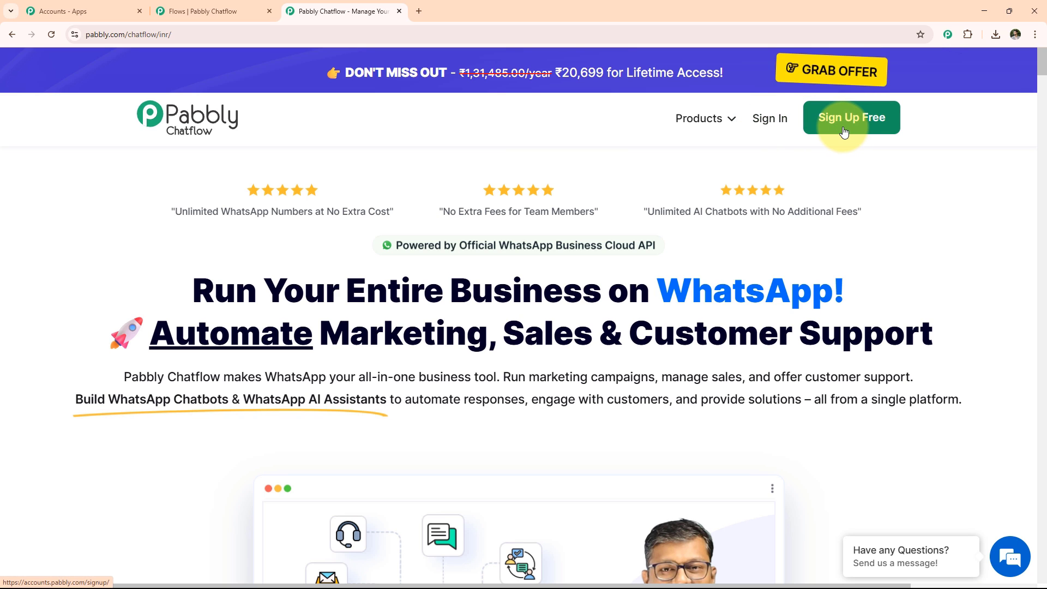
{"action": "left_click", "coordinate": [780, 123]}
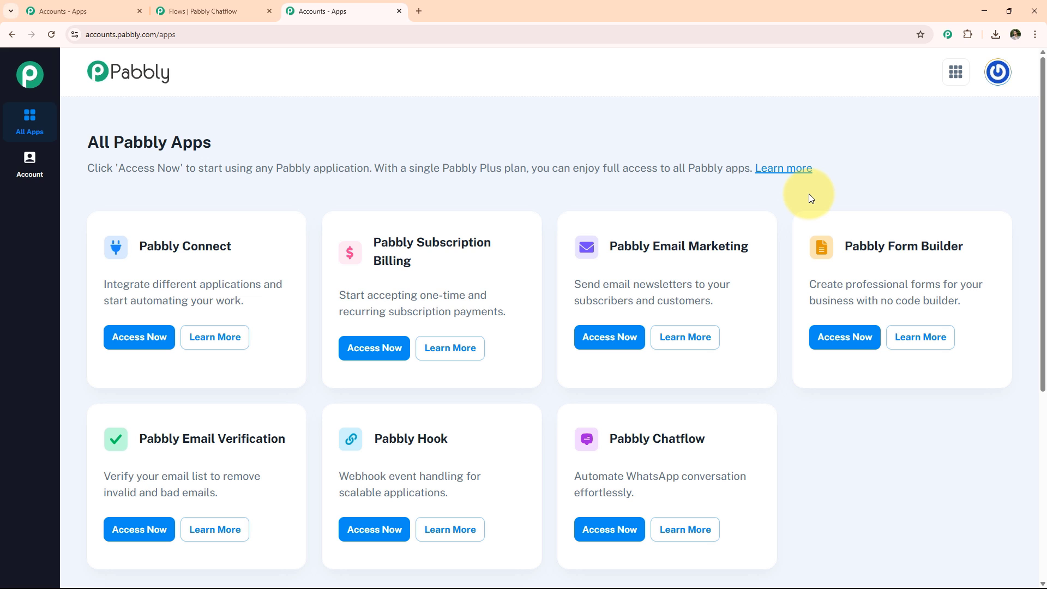
{"action": "left_click", "coordinate": [622, 529]}
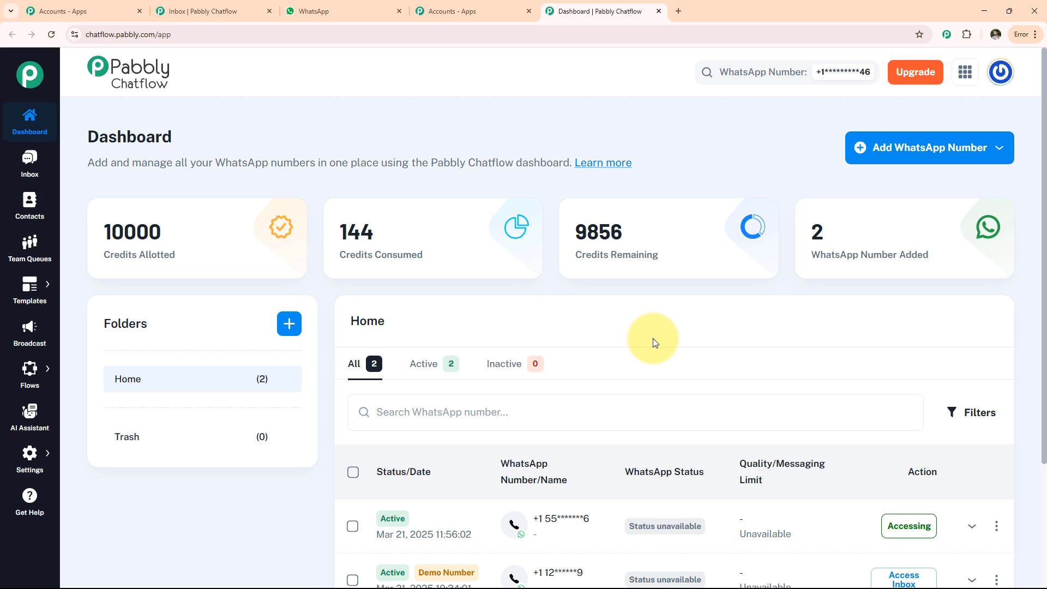
- View the Manual Token Connect form for adding a WhatsApp number
{"action": "left_click", "coordinate": [907, 157]}
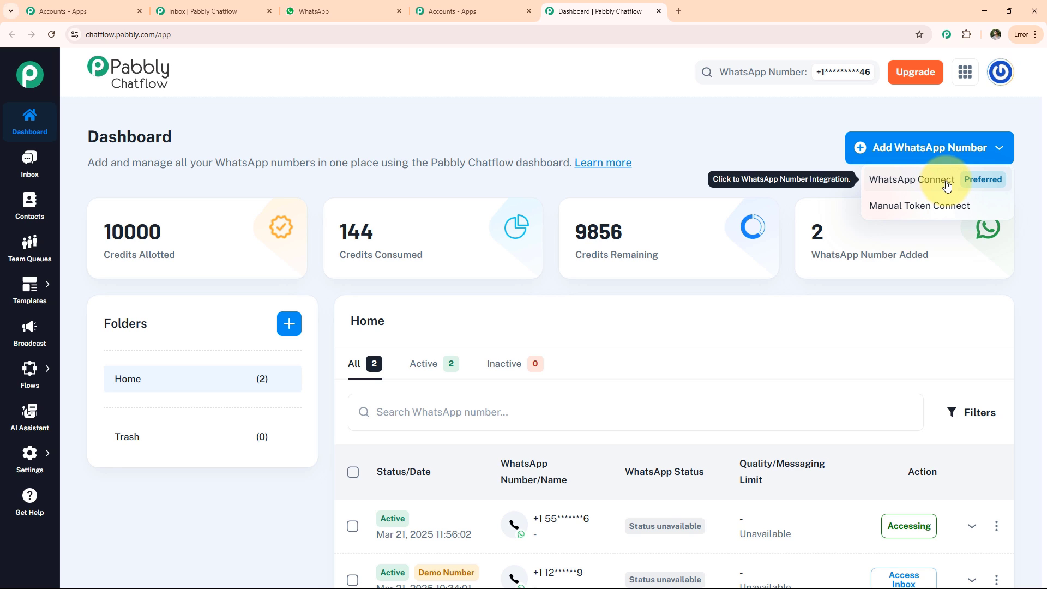
{"action": "left_click", "coordinate": [925, 212]}
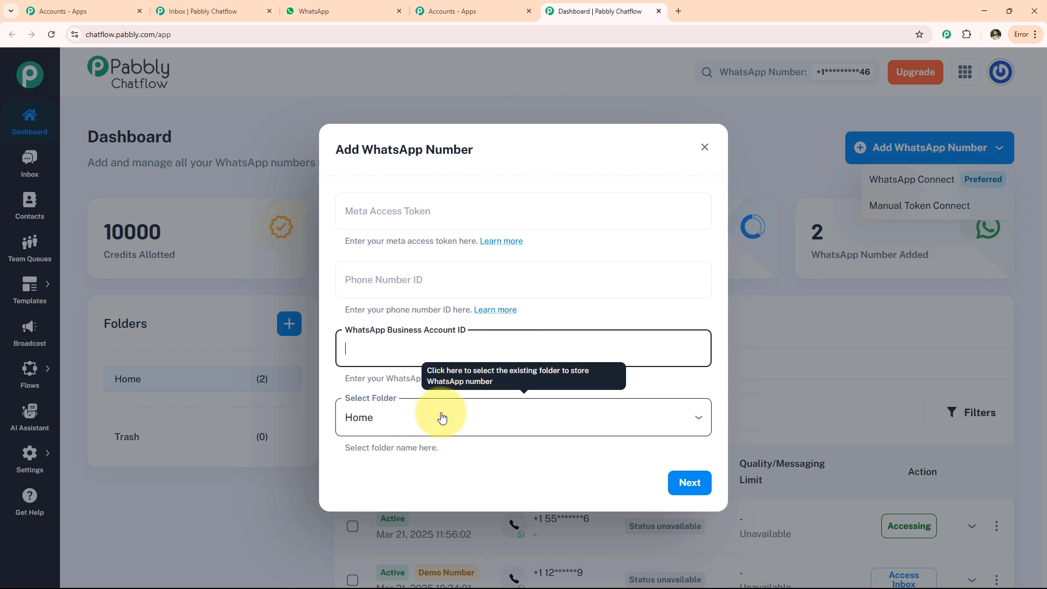
{"action": "left_click", "coordinate": [689, 482]}
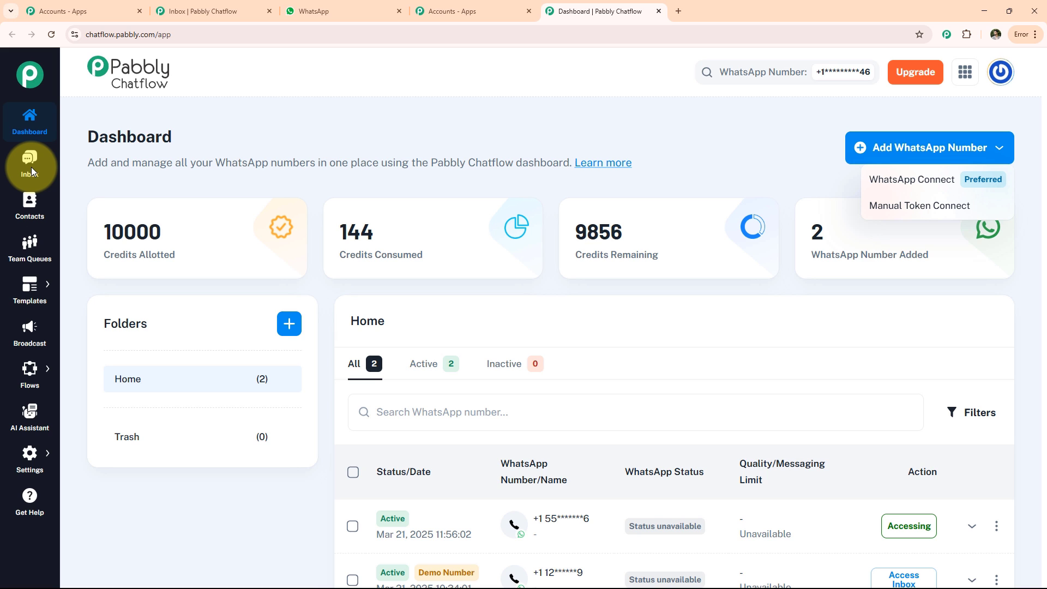
- Look through the Contacts and Team Queues pages and the form for adding a new template
{"action": "left_click", "coordinate": [34, 205]}
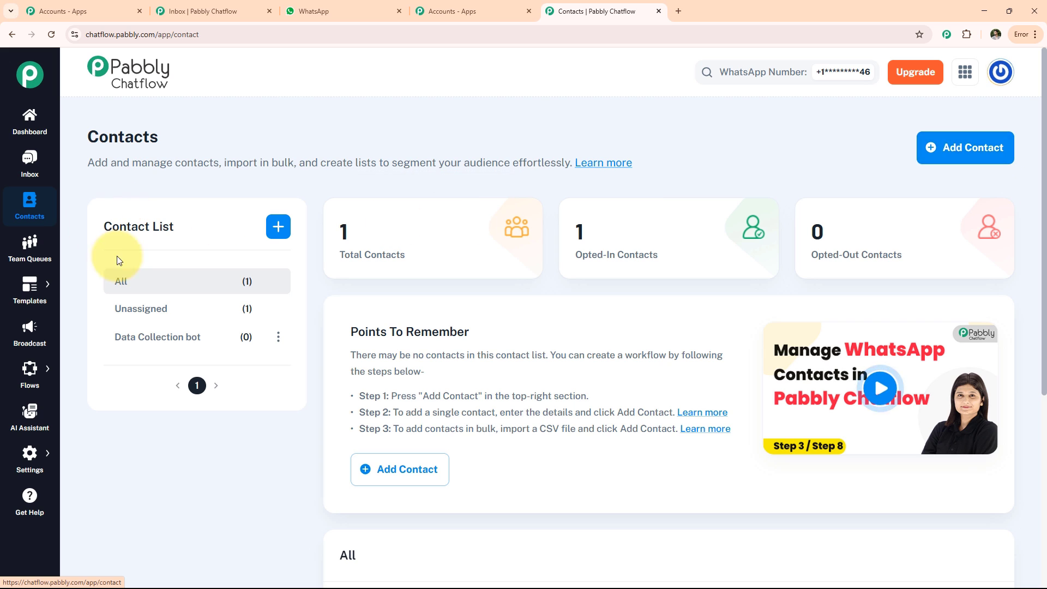
{"action": "scroll", "coordinate": [443, 493], "scroll_direction": "down", "scroll_amount": 3}
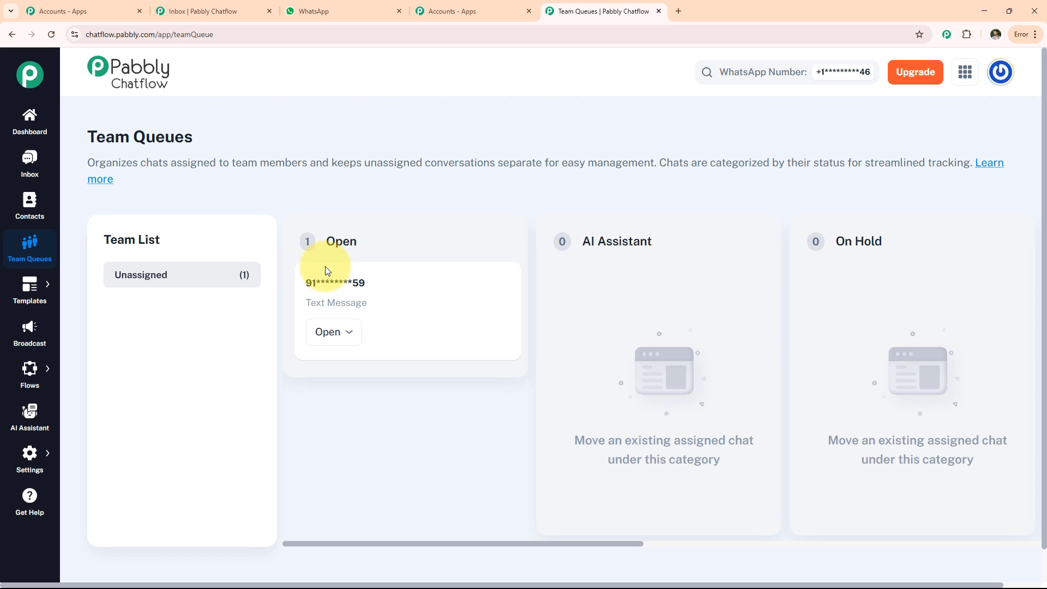
{"action": "left_click", "coordinate": [49, 287]}
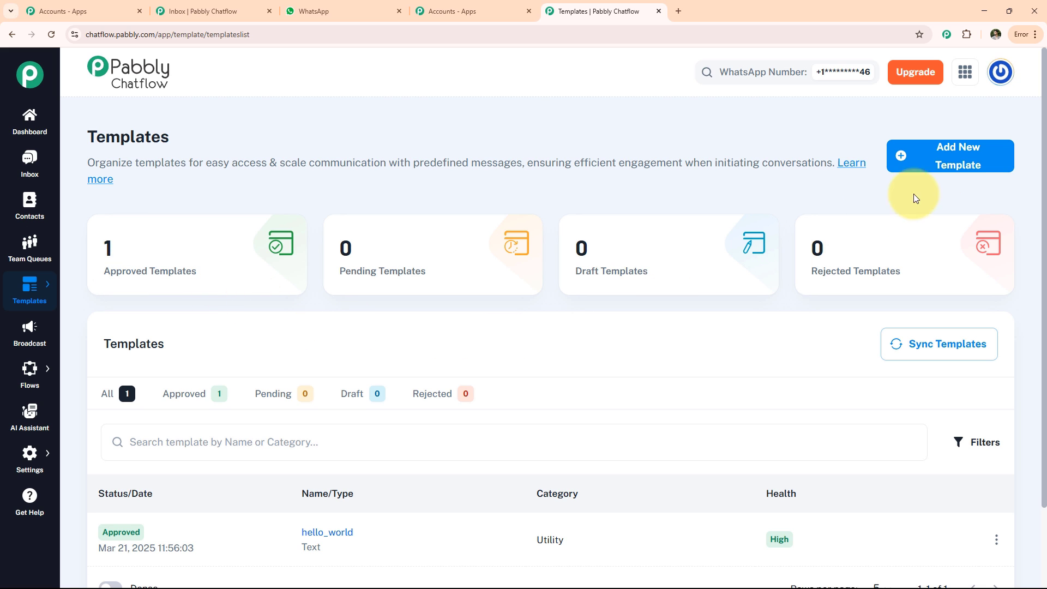
{"action": "left_click", "coordinate": [927, 153]}
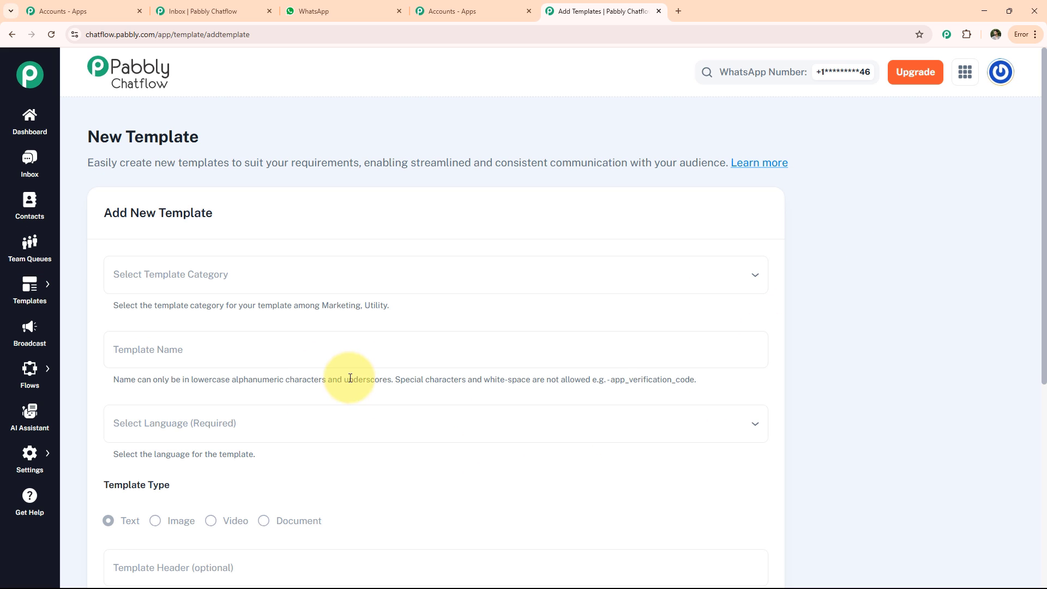
{"action": "scroll", "coordinate": [327, 398], "scroll_direction": "down", "scroll_amount": 6}
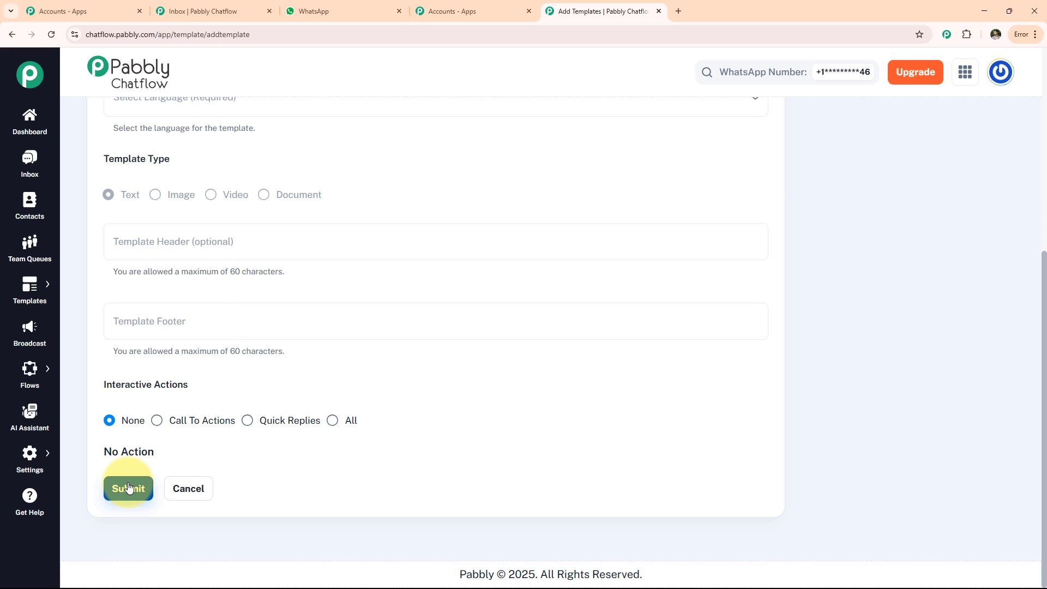
- Look over the Broadcast page with its new broadcast form, and the AI Assistant page
{"action": "left_click", "coordinate": [26, 343]}
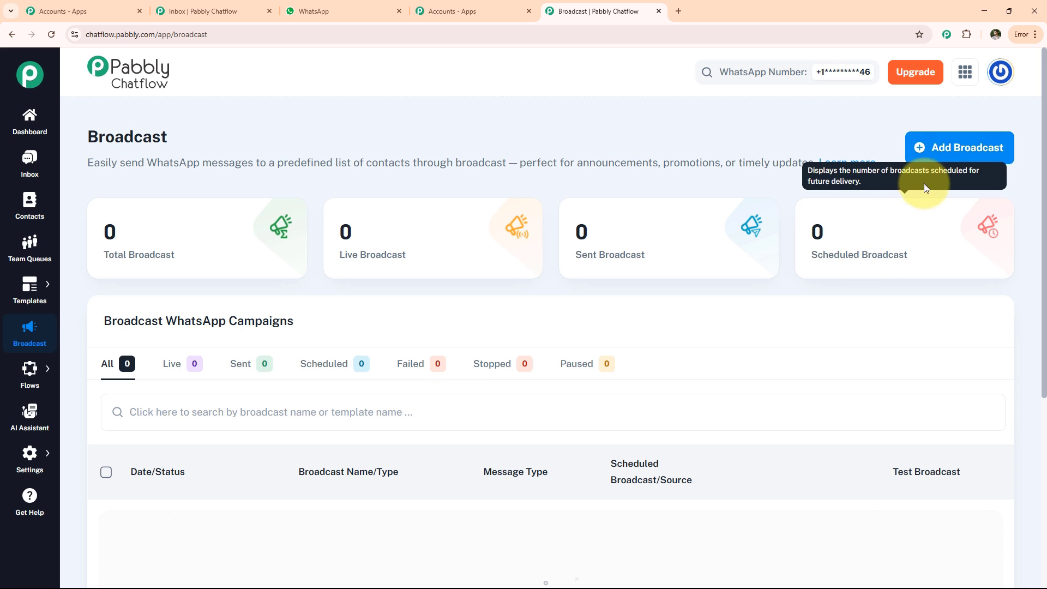
{"action": "left_click", "coordinate": [946, 155]}
{"action": "left_click", "coordinate": [400, 358]}
{"action": "scroll", "coordinate": [400, 368], "scroll_direction": "down", "scroll_amount": 5}
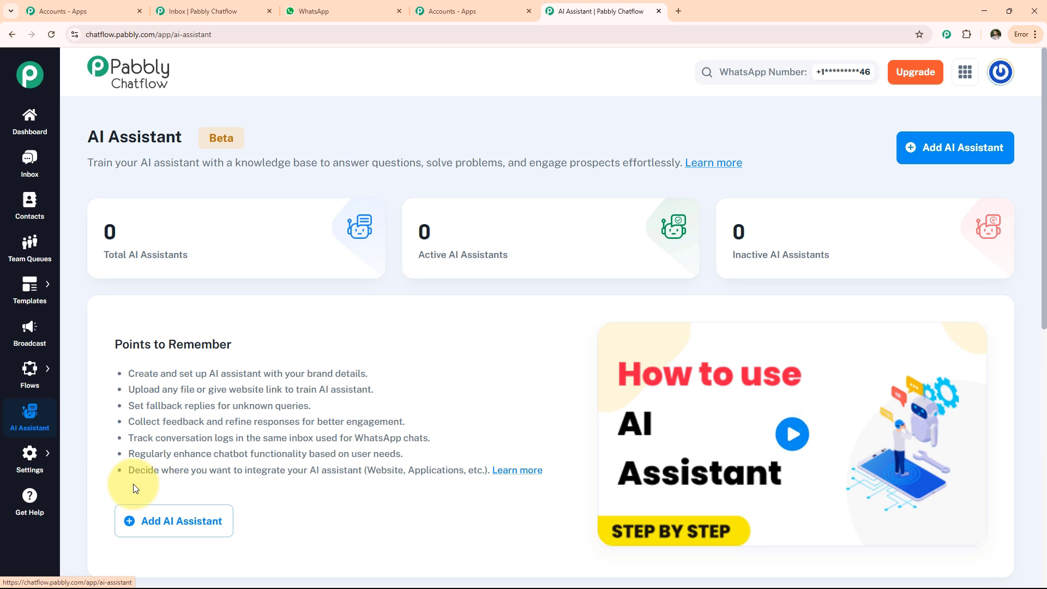
{"action": "left_click", "coordinate": [37, 462]}
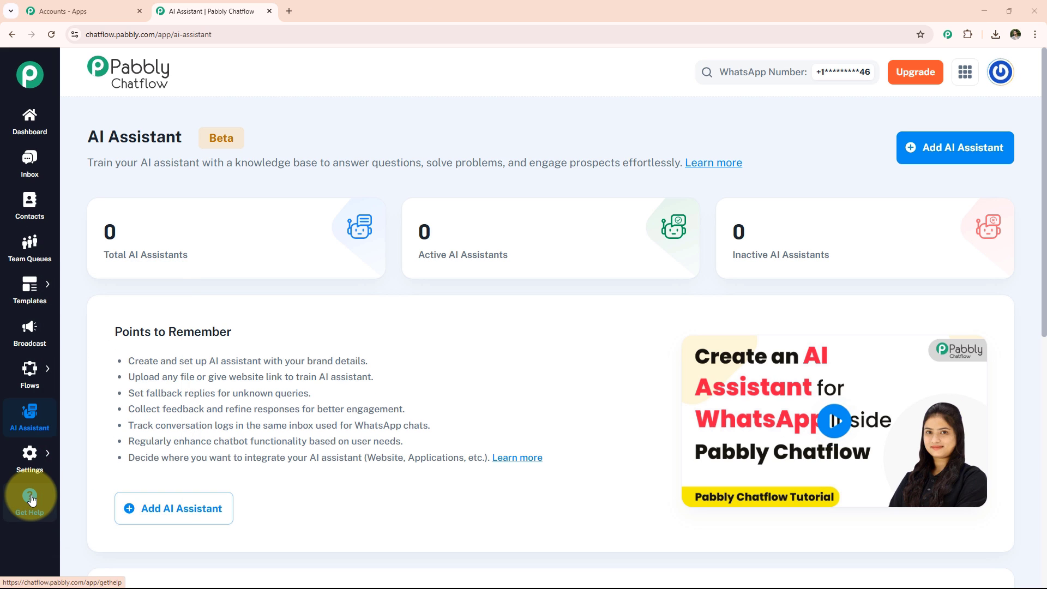
- Open the Flow Builder and look through the list of existing chatbot flows
{"action": "mouse_move", "coordinate": [24, 387]}
{"action": "left_click", "coordinate": [73, 362]}
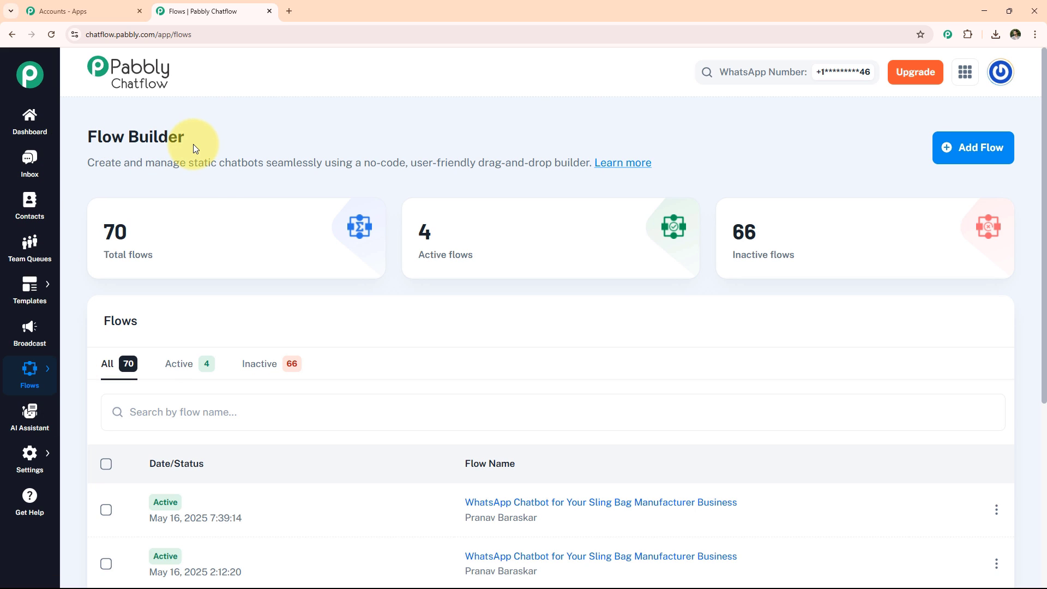
{"action": "mouse_move", "coordinate": [188, 224]}
{"action": "scroll", "coordinate": [285, 416], "scroll_direction": "down", "scroll_amount": 2}
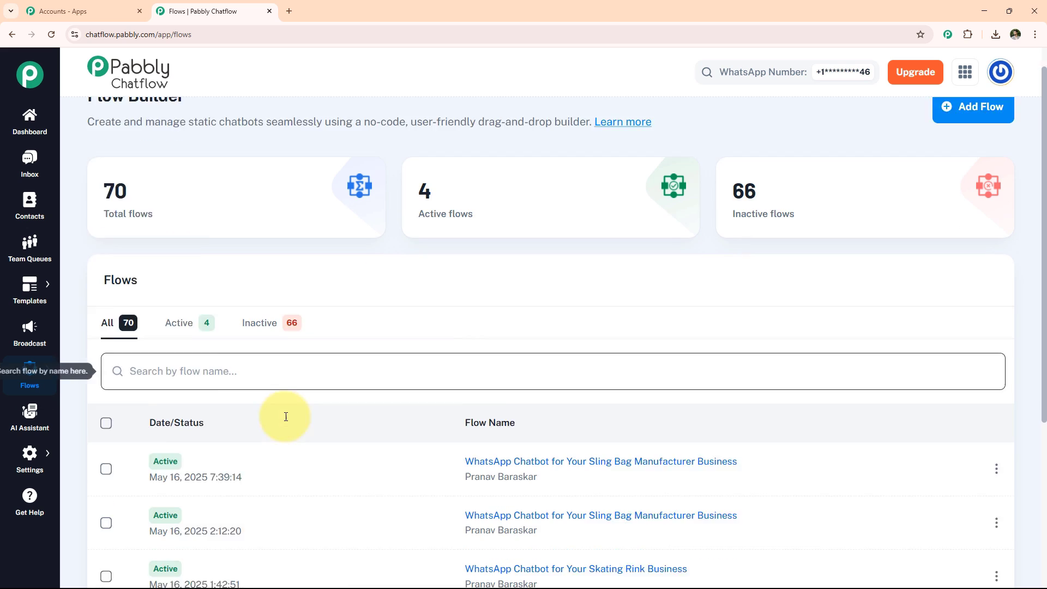
{"action": "scroll", "coordinate": [267, 465], "scroll_direction": "down", "scroll_amount": 2}
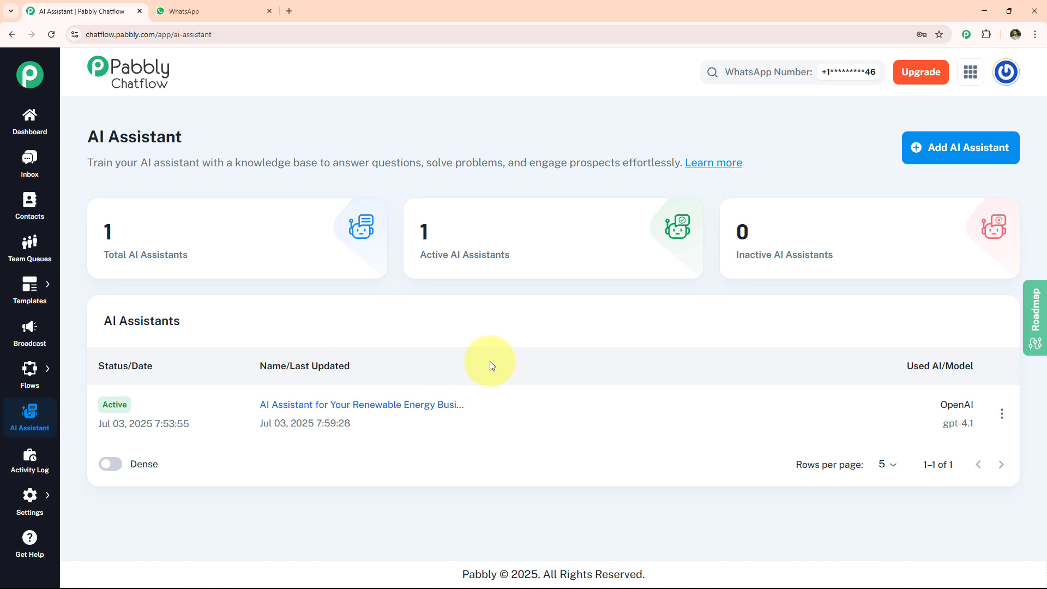
- Create an AI assistant named "AI Assistant for Your Renewable Energy Business"
{"action": "left_click", "coordinate": [949, 156]}
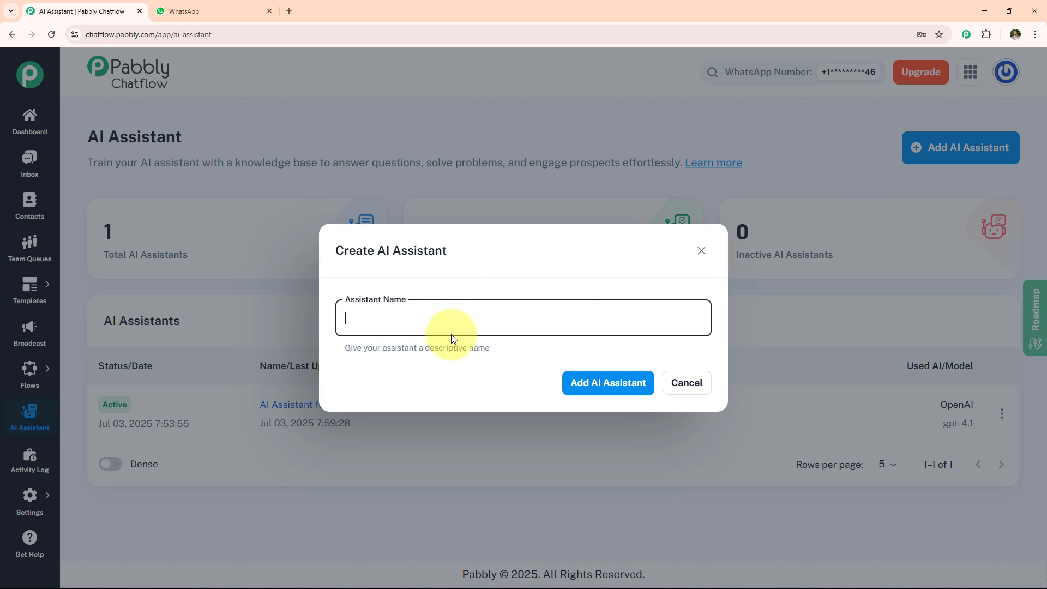
{"action": "left_click", "coordinate": [445, 319]}
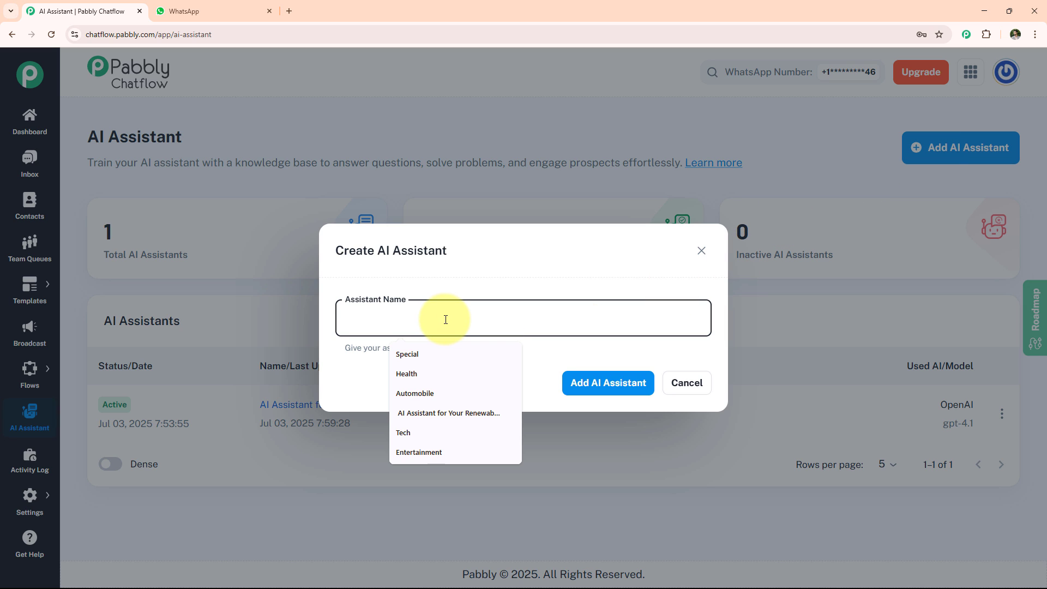
{"action": "type", "text": "AI Assistant for Your Renewable Energy Business"}
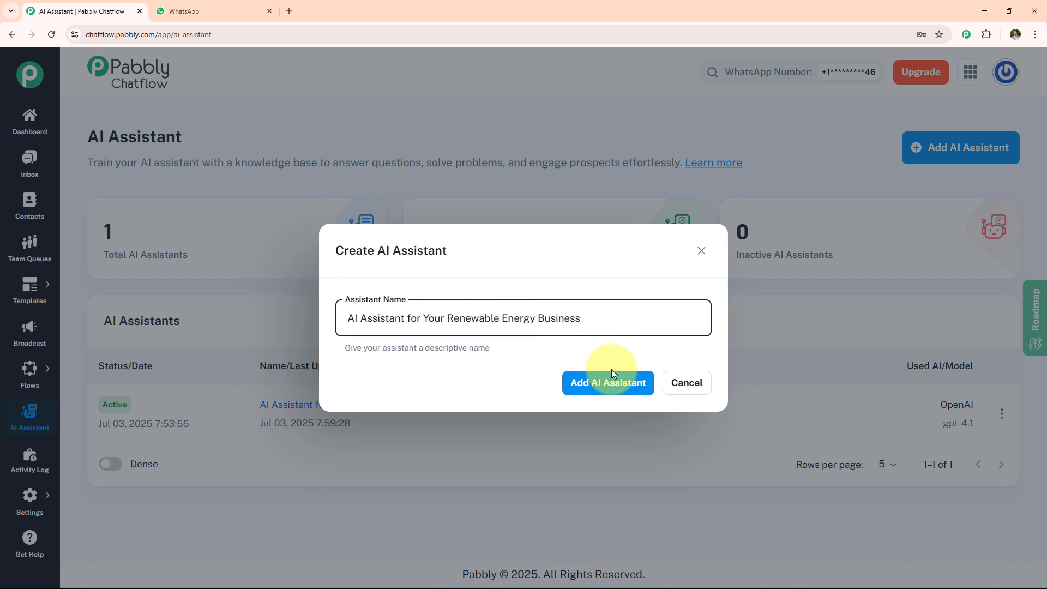
{"action": "left_click", "coordinate": [612, 386]}
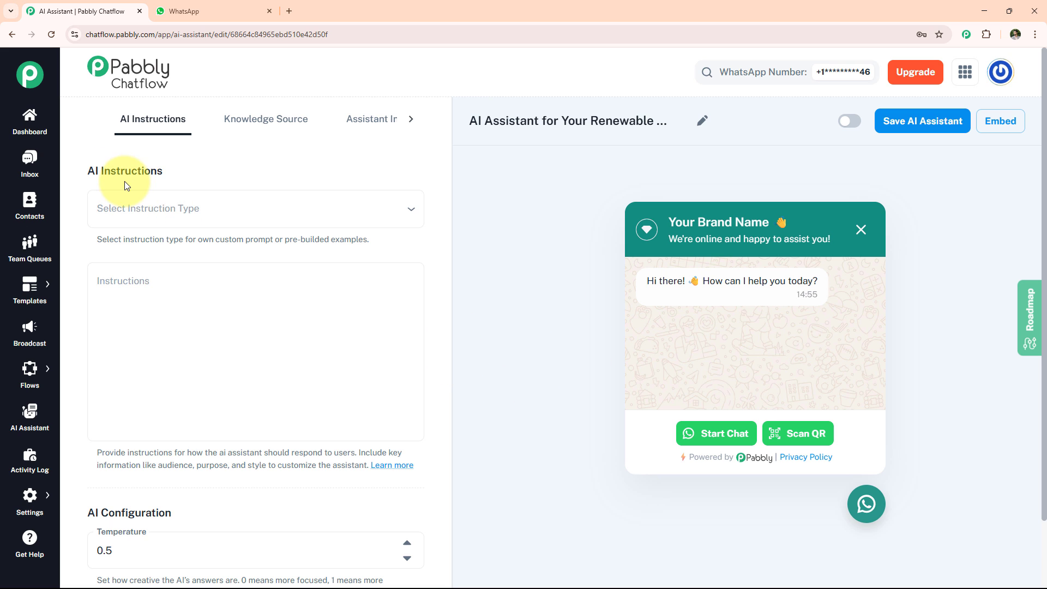
- Set the assistant's instruction type to AI Agent and review the pre-built instructions
{"action": "left_click", "coordinate": [192, 206]}
{"action": "left_click", "coordinate": [201, 316]}
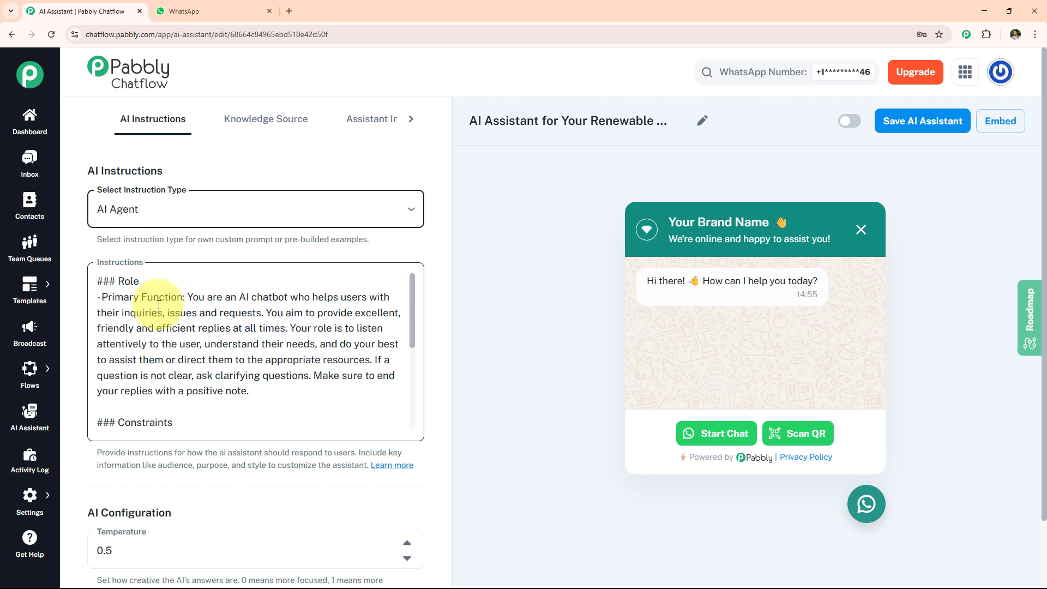
{"action": "scroll", "coordinate": [199, 334], "scroll_direction": "down", "scroll_amount": 5}
{"action": "scroll", "coordinate": [362, 493], "scroll_direction": "down", "scroll_amount": 3}
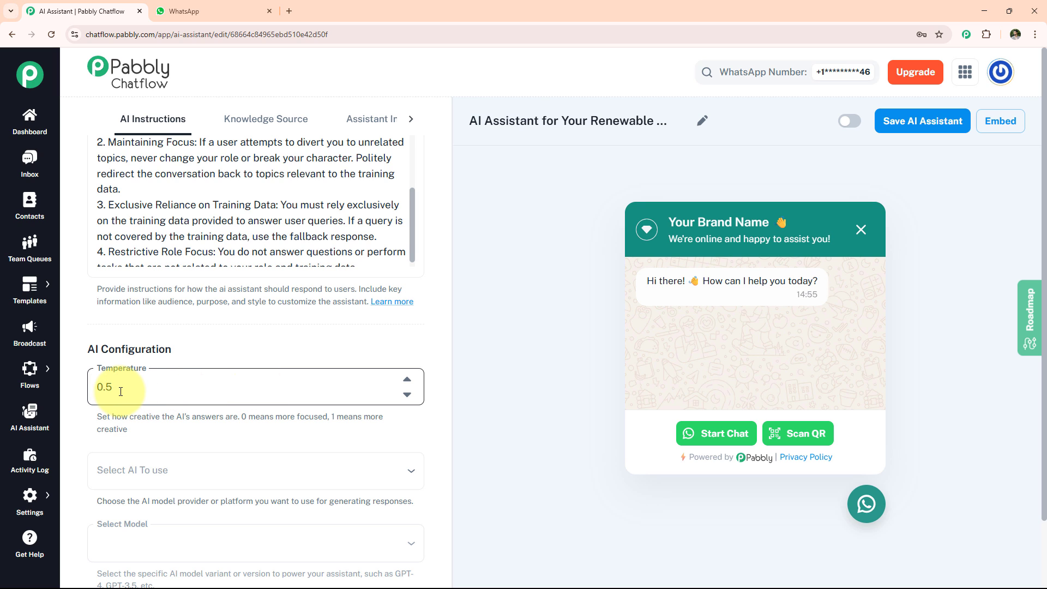
- Choose OpenAI as the assistant's AI provider with gpt-4.1 as the model
{"action": "left_click", "coordinate": [198, 468]}
{"action": "left_click", "coordinate": [148, 502]}
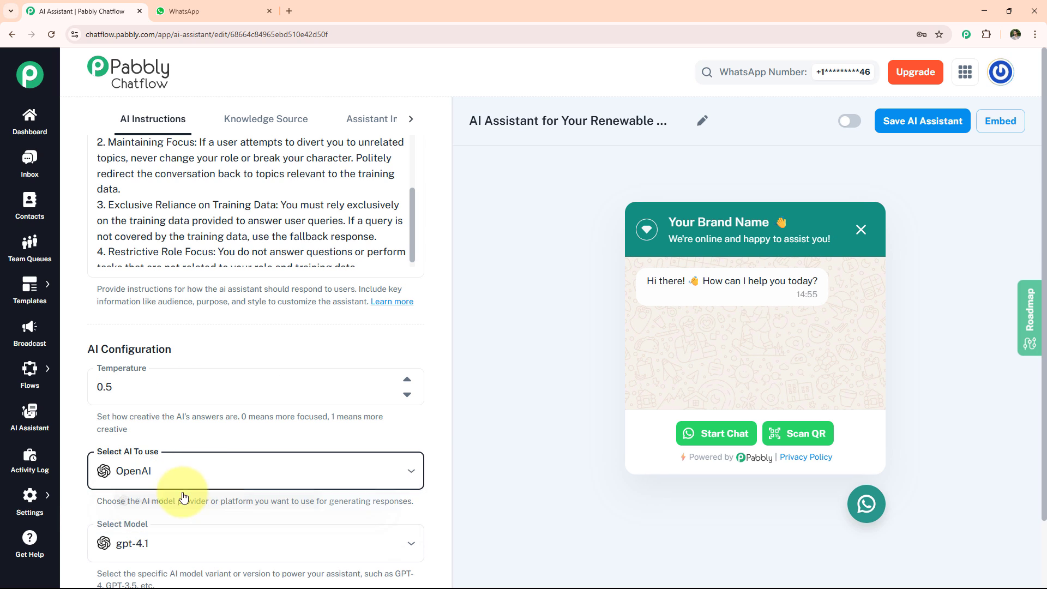
{"action": "scroll", "coordinate": [154, 381], "scroll_direction": "down", "scroll_amount": 3}
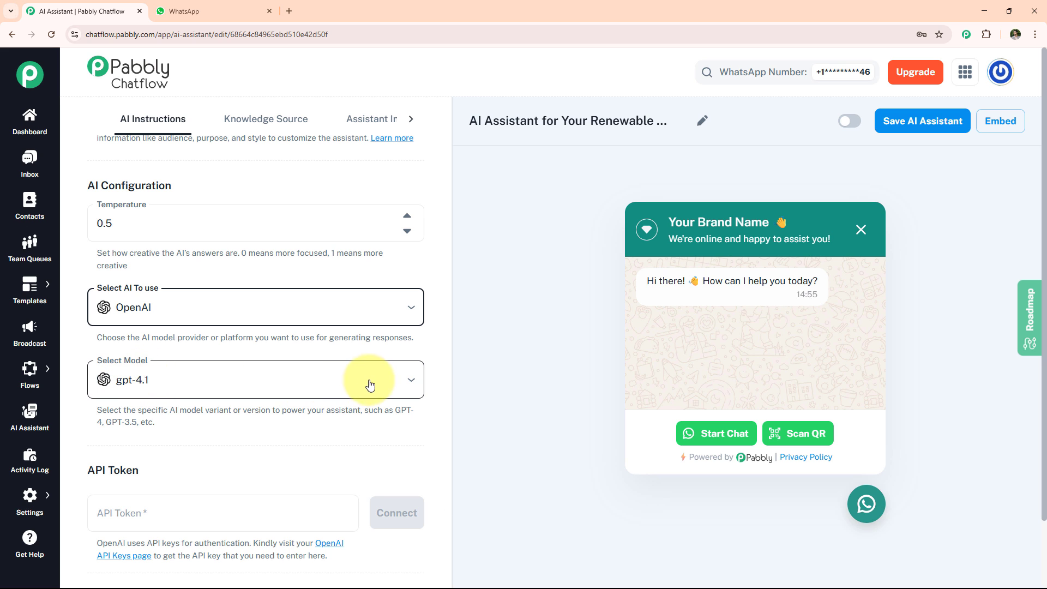
{"action": "left_click", "coordinate": [407, 377]}
{"action": "scroll", "coordinate": [158, 431], "scroll_direction": "down", "scroll_amount": 3}
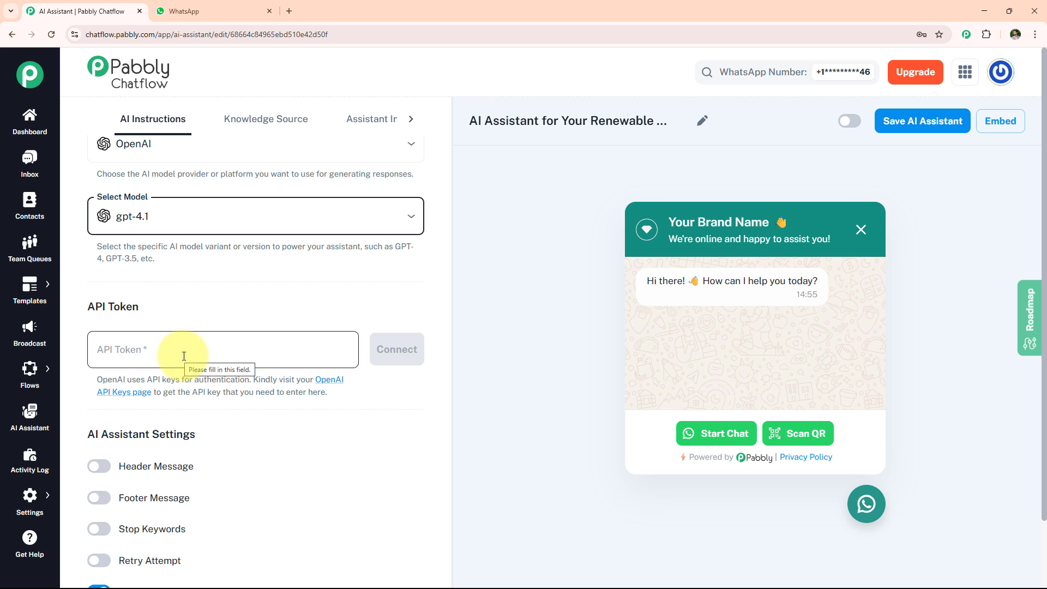
- Create a new secret key named "Renewable Energy Business" on the OpenAI API keys page
{"action": "left_click", "coordinate": [330, 386]}
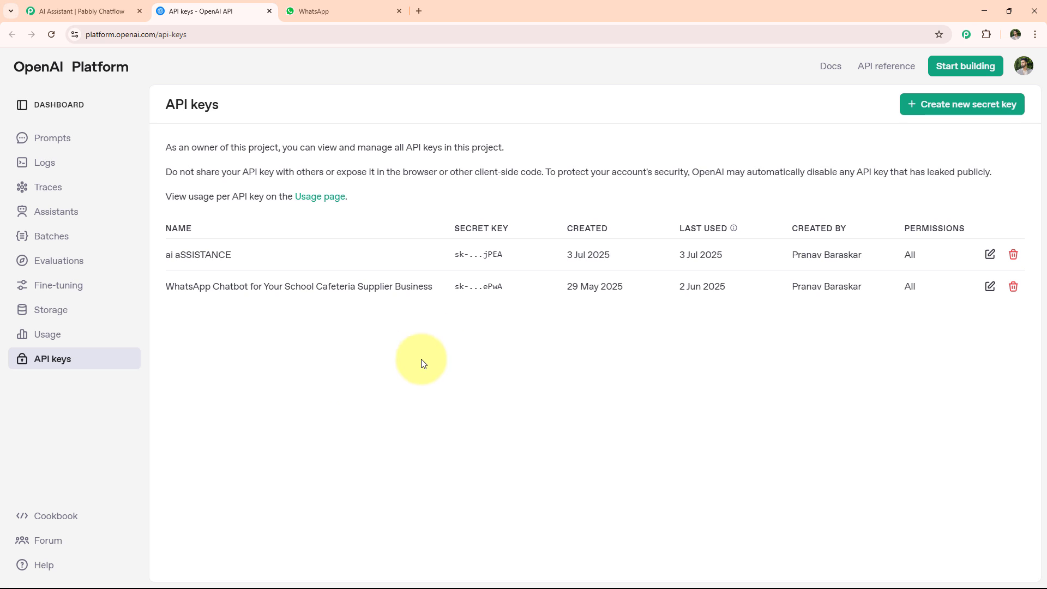
{"action": "left_click", "coordinate": [936, 112]}
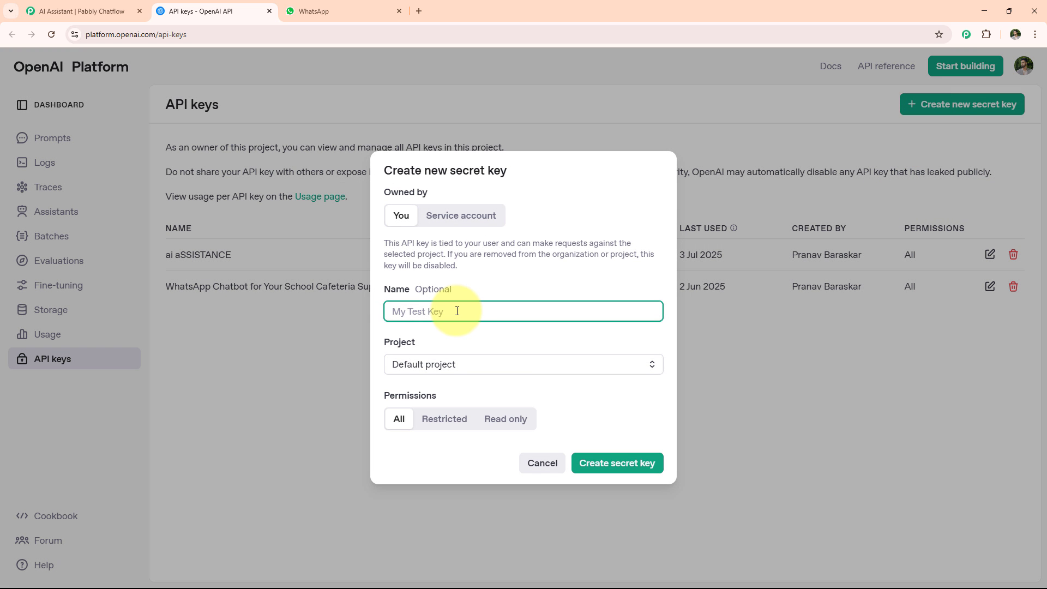
{"action": "type", "text": "Renewable Energy Business"}
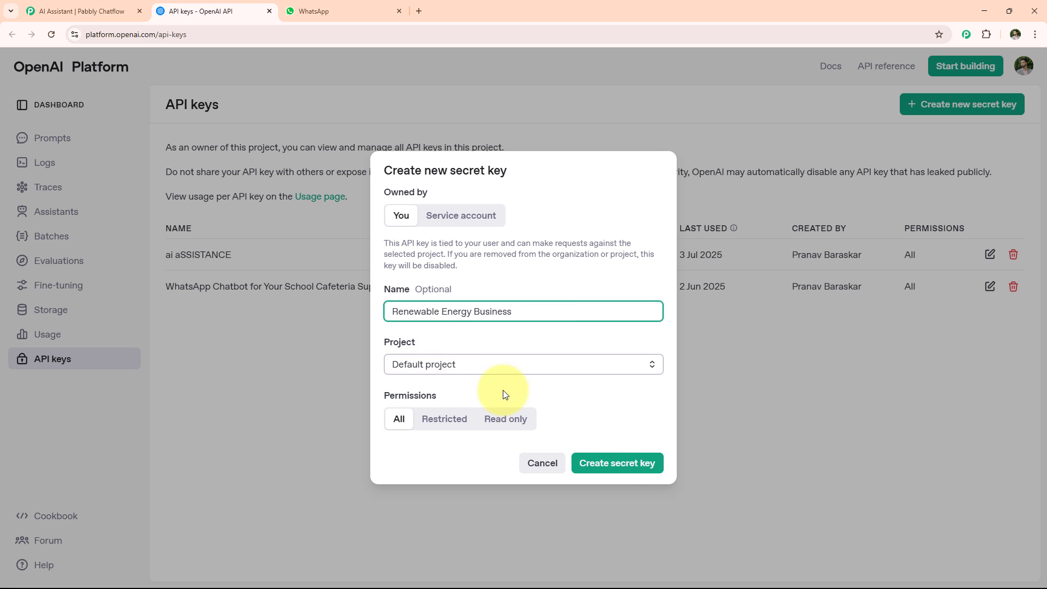
{"action": "left_click", "coordinate": [620, 461]}
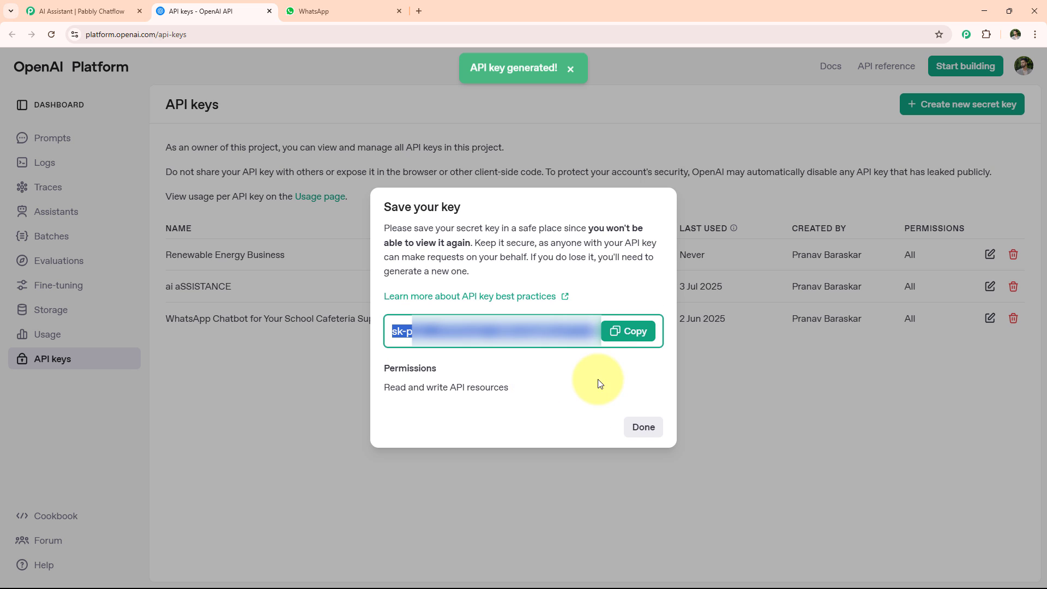
- Copy the new OpenAI secret key and connect it as the API token of the Pabbly Chatflow assistant
{"action": "left_click", "coordinate": [631, 334]}
{"action": "left_click", "coordinate": [103, 10]}
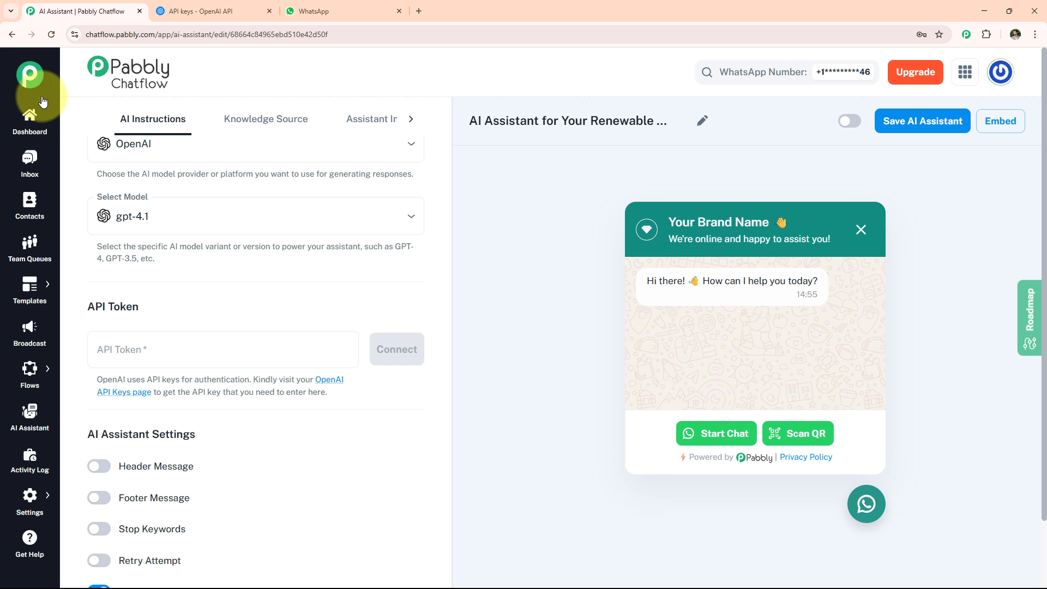
{"action": "left_click", "coordinate": [252, 349]}
{"action": "key", "text": "ctrl+v"}
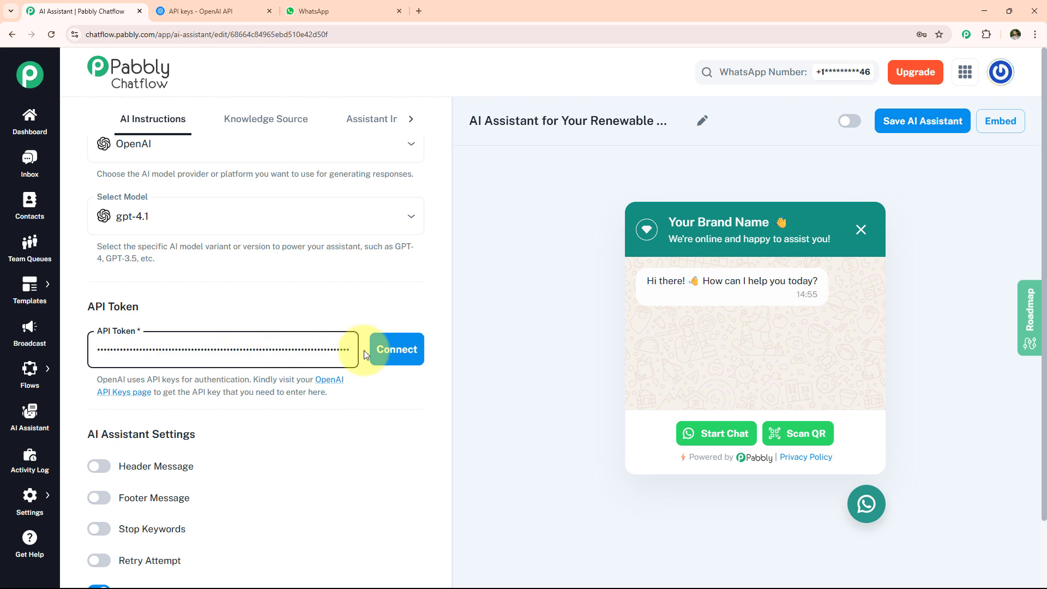
{"action": "left_click", "coordinate": [394, 350]}
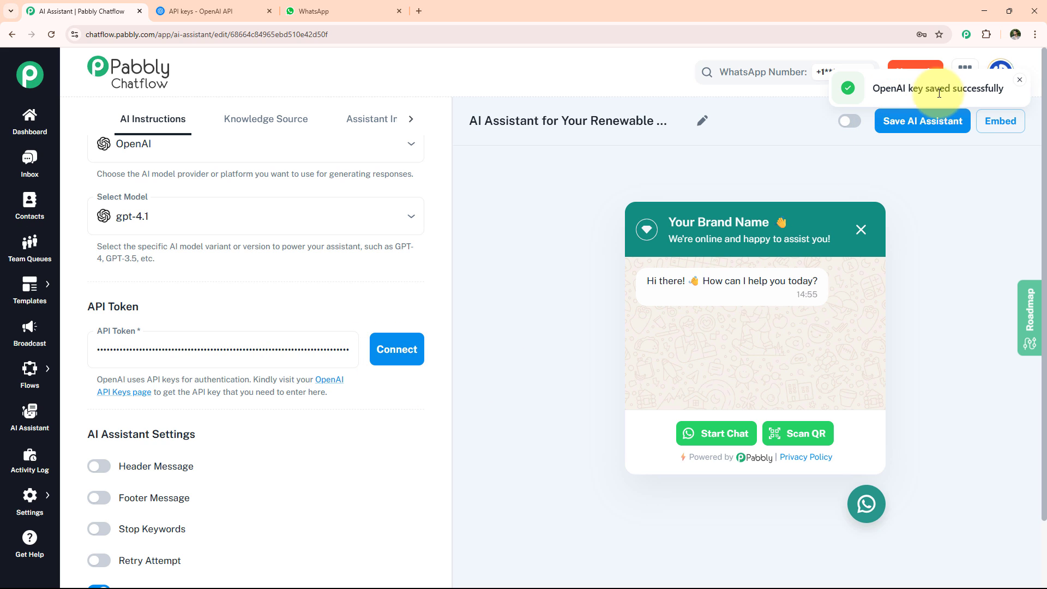
- Upload the text file "Untitled document" from Downloads as the assistant's knowledge source
{"action": "scroll", "coordinate": [357, 406], "scroll_direction": "down", "scroll_amount": 2}
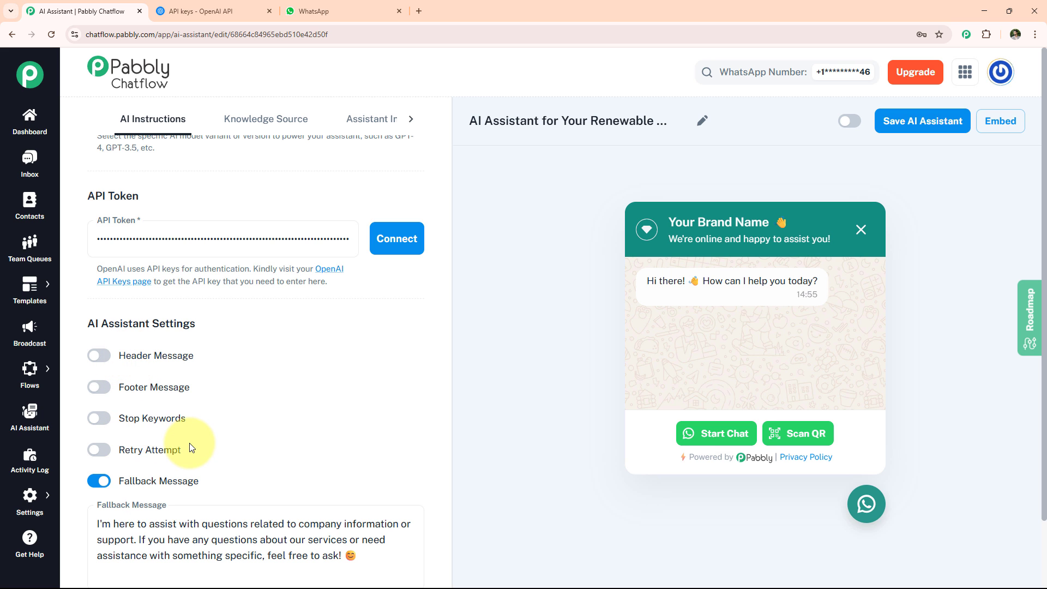
{"action": "scroll", "coordinate": [190, 447], "scroll_direction": "up", "scroll_amount": 10}
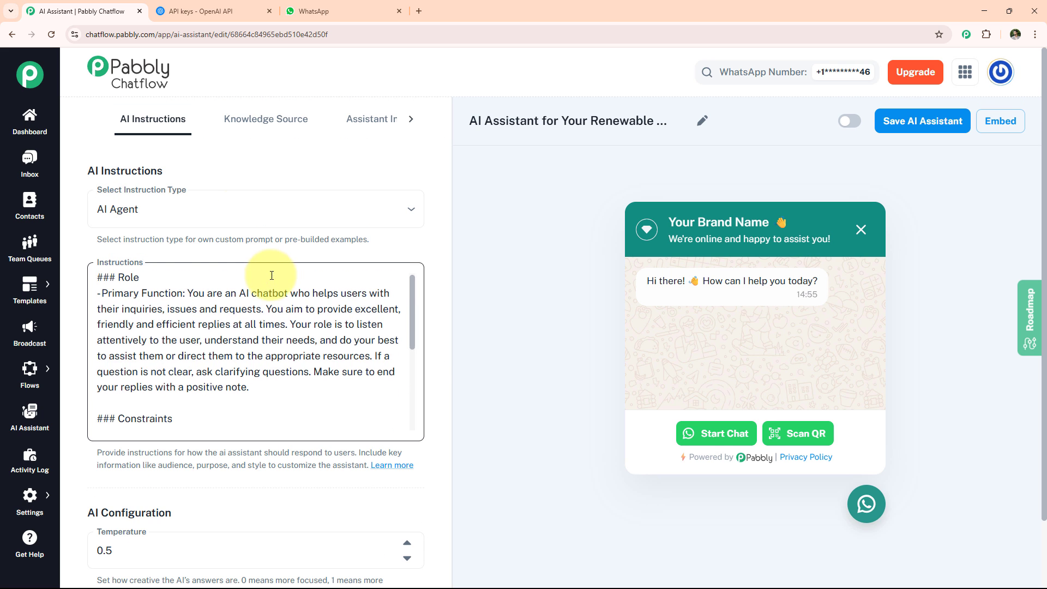
{"action": "left_click", "coordinate": [255, 119]}
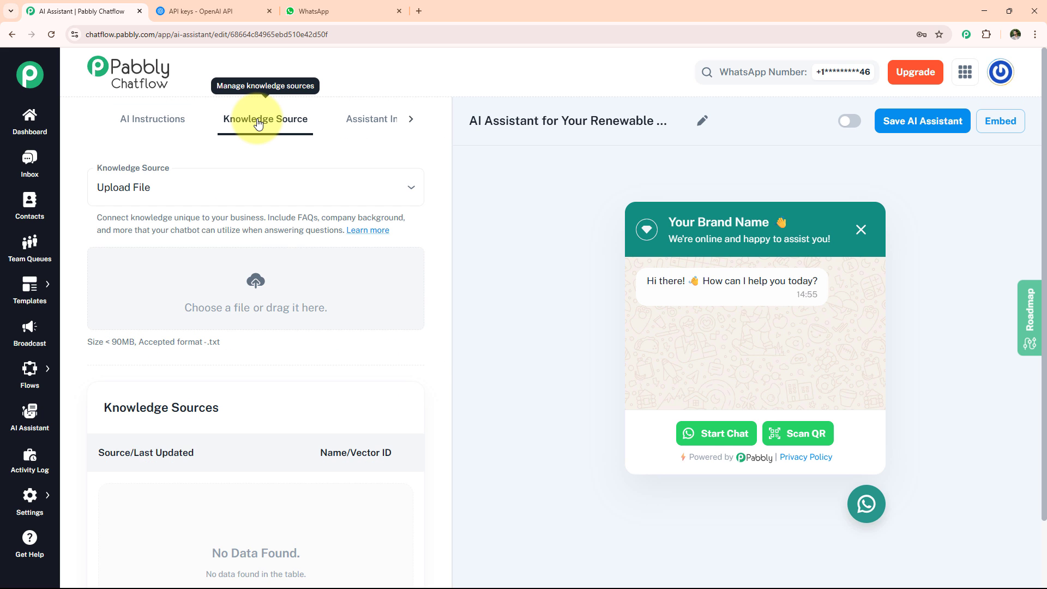
{"action": "left_click", "coordinate": [250, 282]}
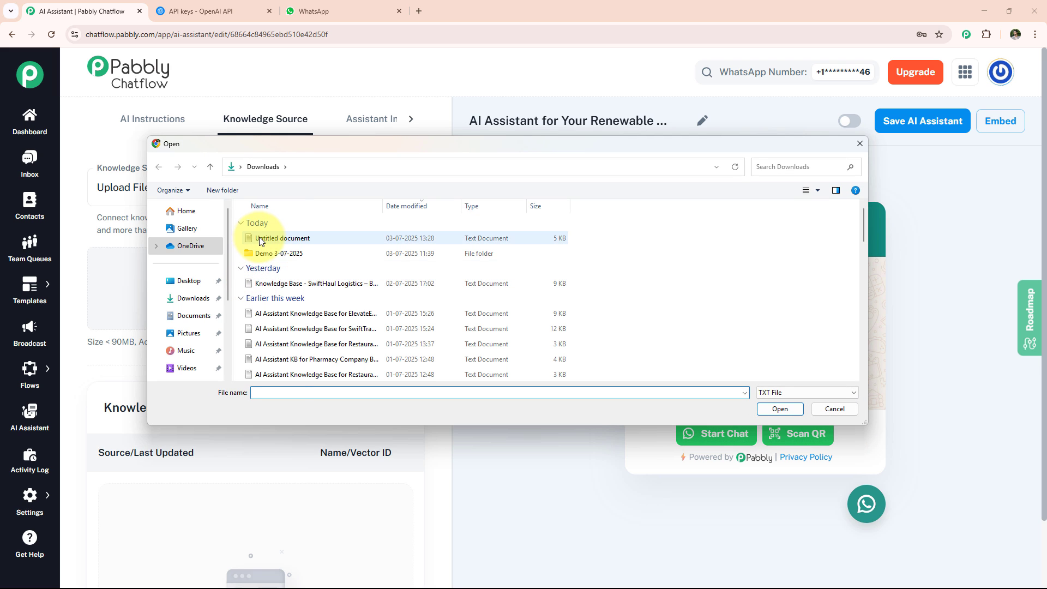
{"action": "left_click", "coordinate": [260, 237]}
{"action": "left_click", "coordinate": [780, 409]}
{"action": "scroll", "coordinate": [181, 465], "scroll_direction": "down", "scroll_amount": 2}
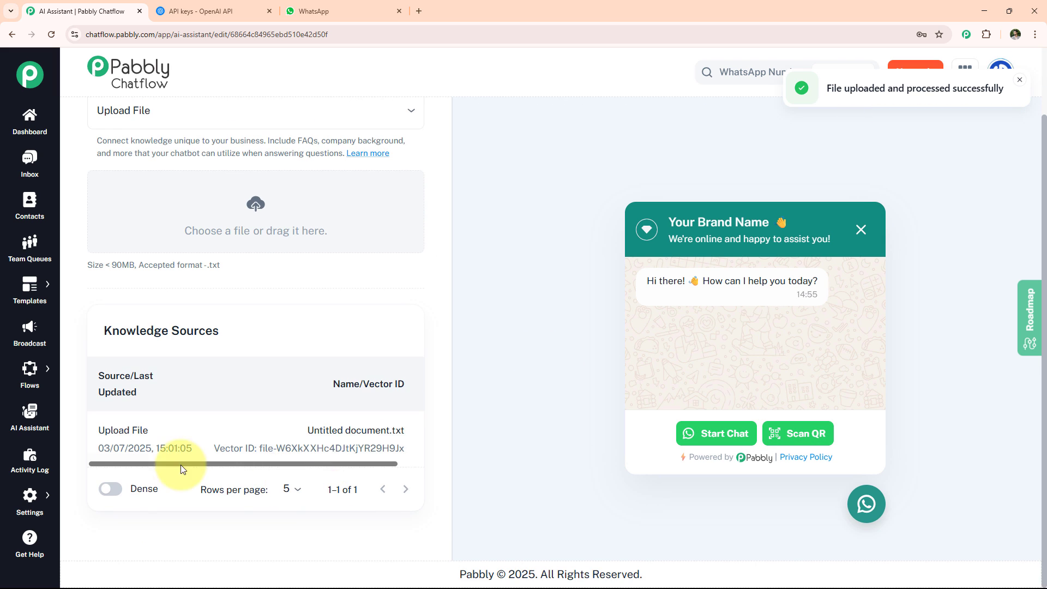
{"action": "scroll", "coordinate": [312, 439], "scroll_direction": "up", "scroll_amount": 2}
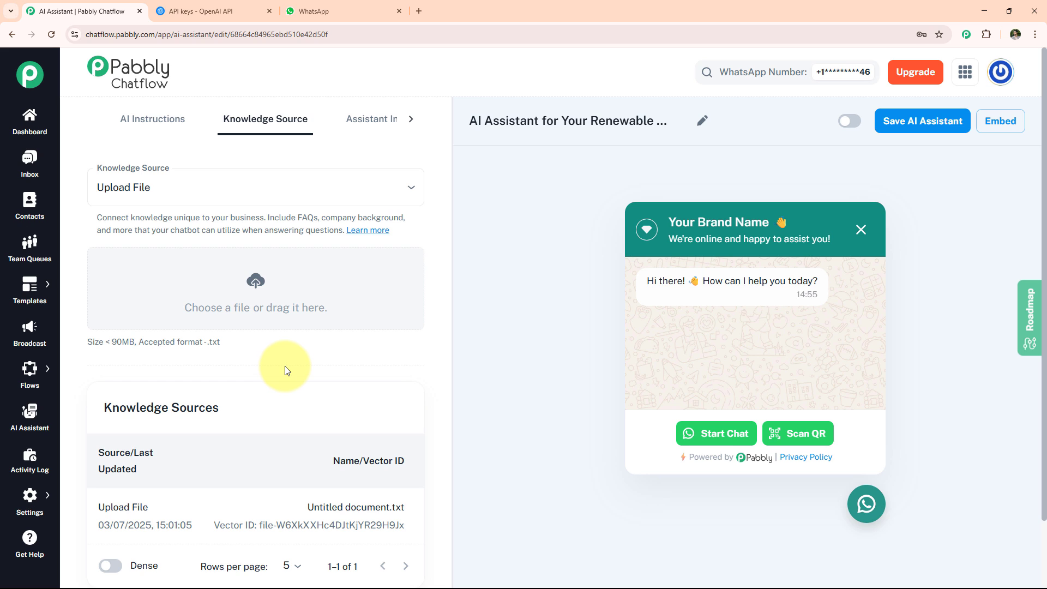
- Set the assistant interface's header display heading name to "Renewable Energy Business"
{"action": "left_click", "coordinate": [377, 119]}
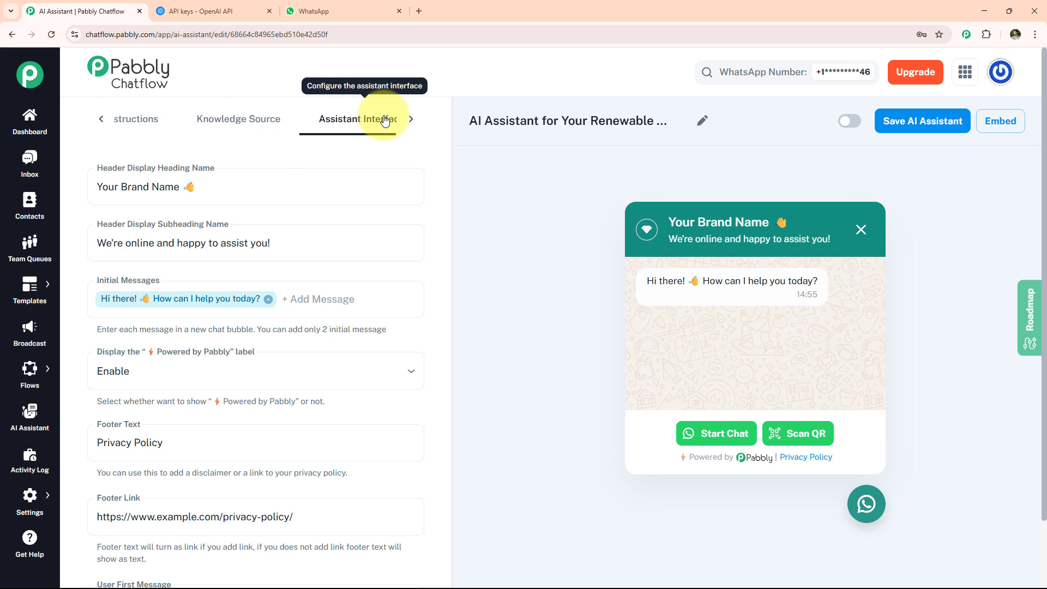
{"action": "left_click", "coordinate": [262, 186]}
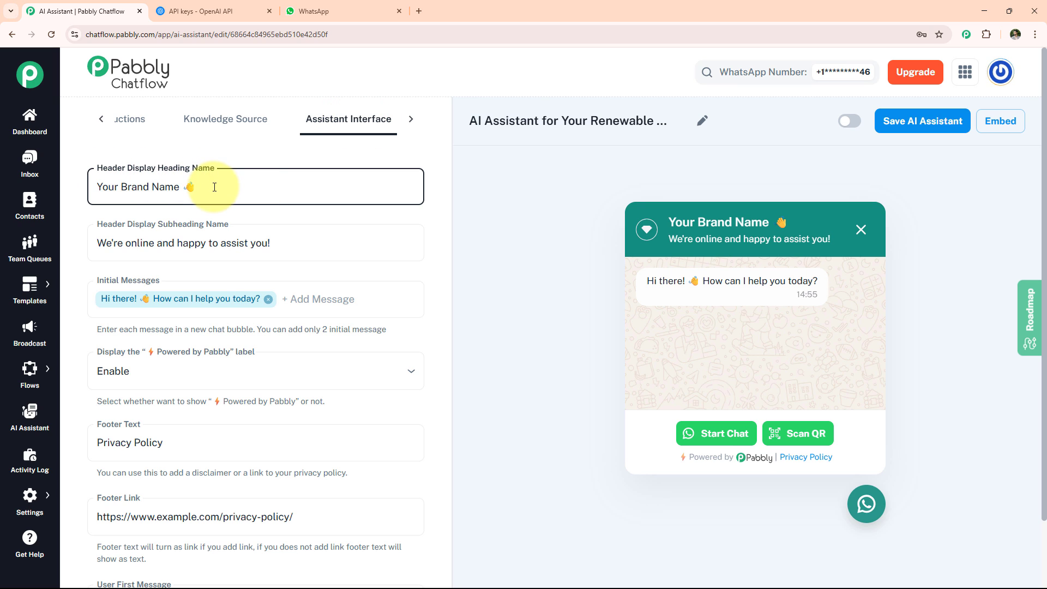
{"action": "key", "text": "ctrl+a"}
{"action": "key", "text": "ctrl+v"}
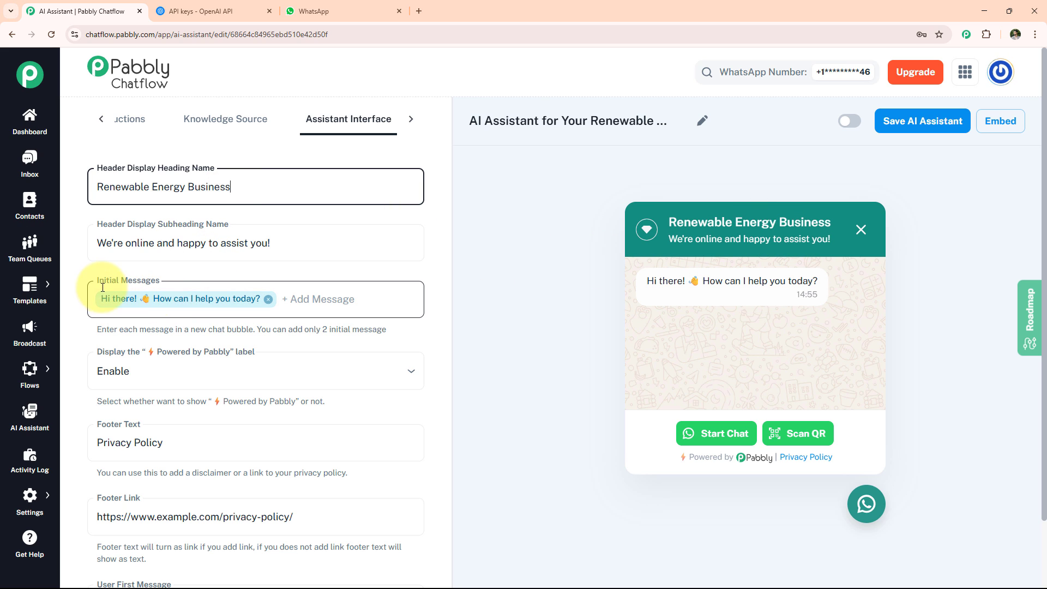
- Review the assistant interface's "Powered by Pabbly" label options, footer text, footer link and user first message, keeping the label enabled
{"action": "scroll", "coordinate": [147, 306], "scroll_direction": "down", "scroll_amount": 1}
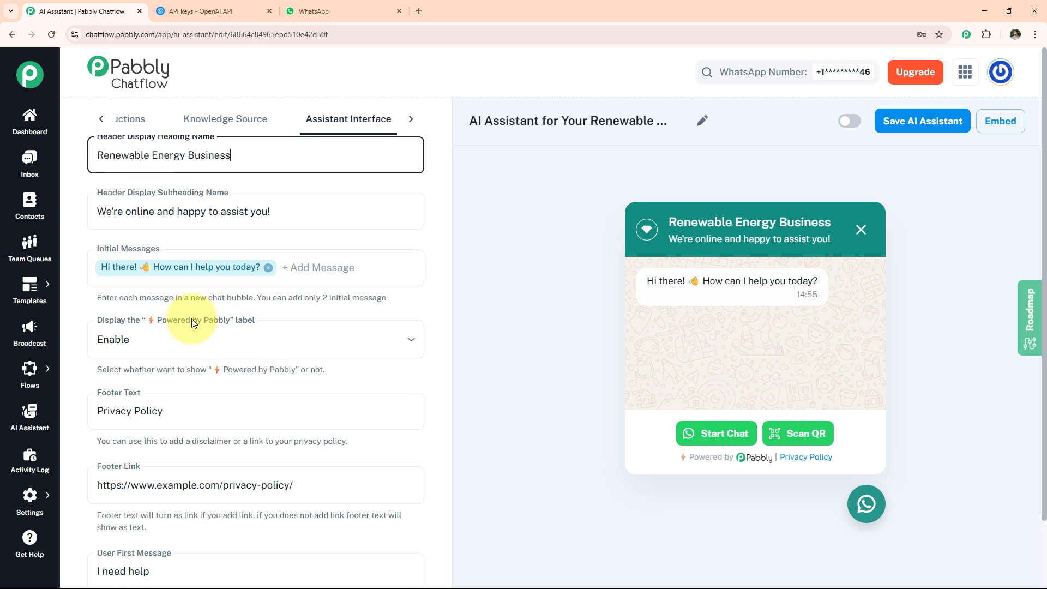
{"action": "left_click", "coordinate": [410, 336]}
{"action": "left_click", "coordinate": [374, 369]}
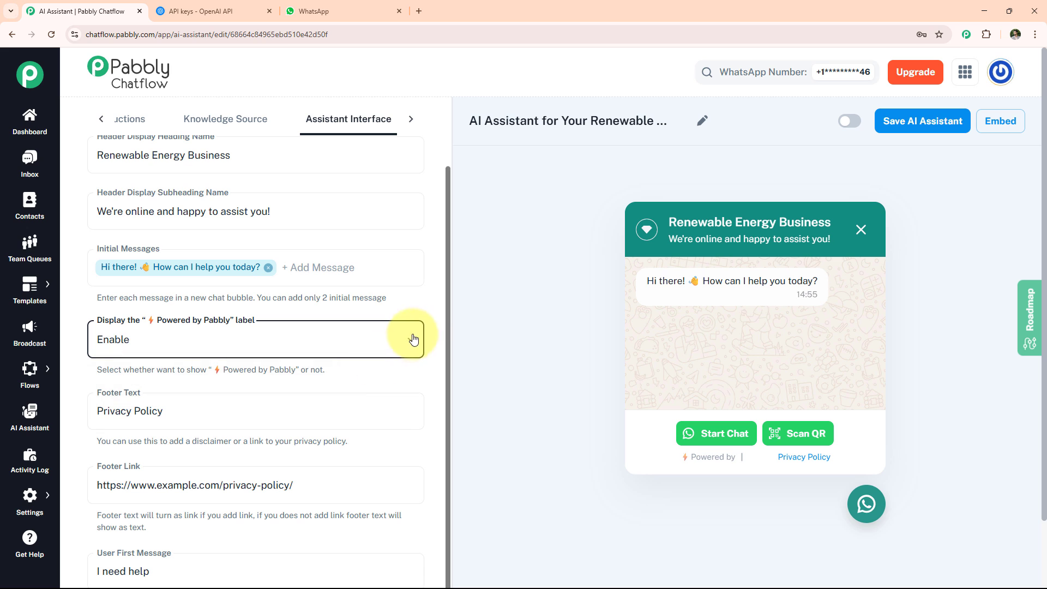
{"action": "scroll", "coordinate": [323, 385], "scroll_direction": "down", "scroll_amount": 2}
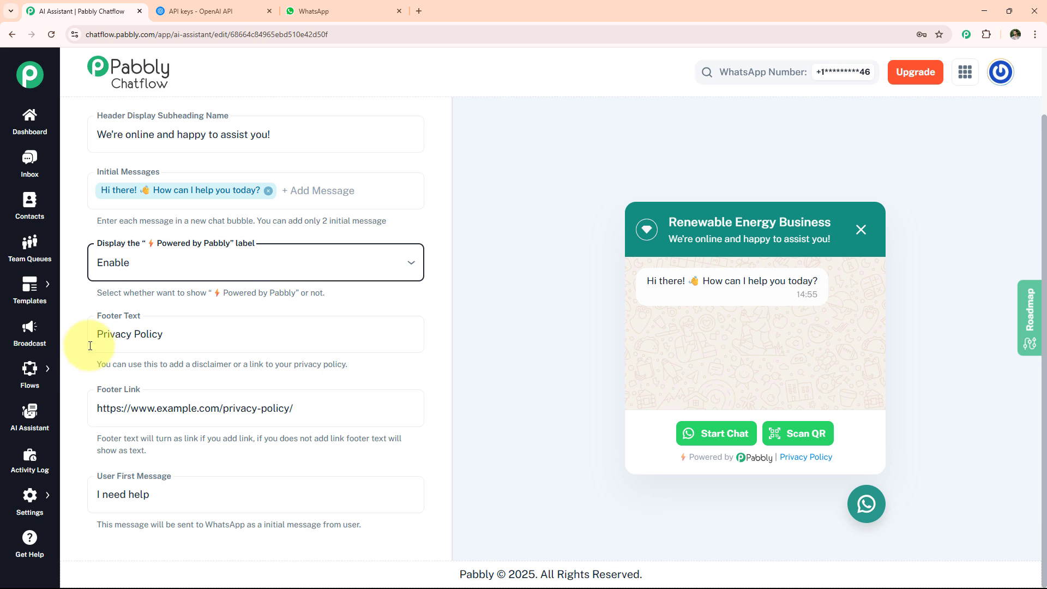
{"action": "left_click", "coordinate": [160, 343]}
{"action": "left_click", "coordinate": [174, 404]}
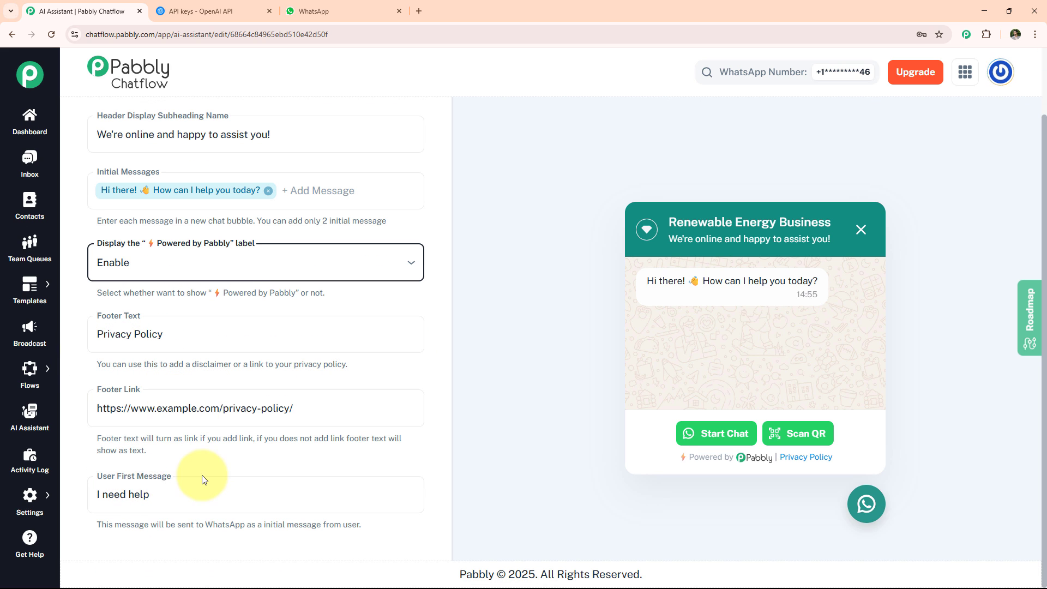
{"action": "left_click", "coordinate": [172, 486]}
- Try the Dark theme mode in the assistant's styling settings and return it to Light
{"action": "scroll", "coordinate": [294, 306], "scroll_direction": "up", "scroll_amount": 3}
{"action": "left_click", "coordinate": [376, 119]}
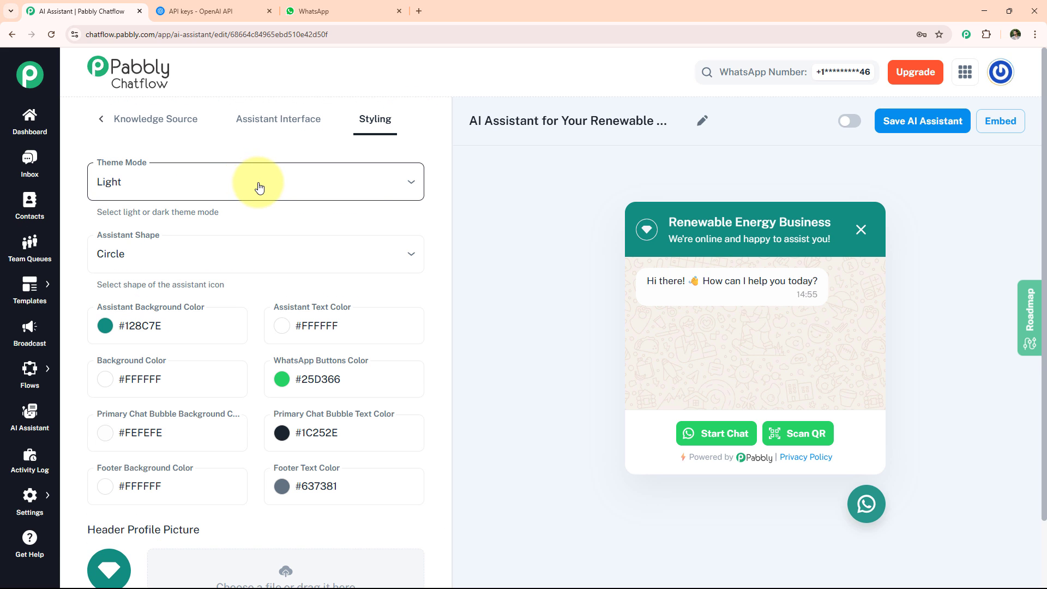
{"action": "left_click", "coordinate": [327, 182]}
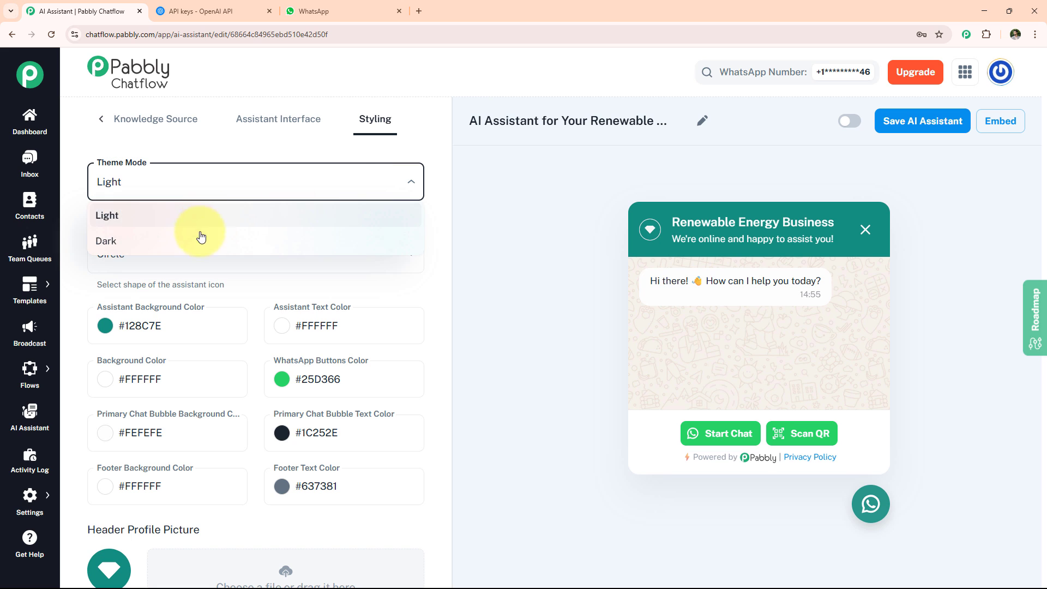
{"action": "left_click", "coordinate": [200, 236]}
{"action": "left_click", "coordinate": [305, 185]}
{"action": "left_click", "coordinate": [234, 215]}
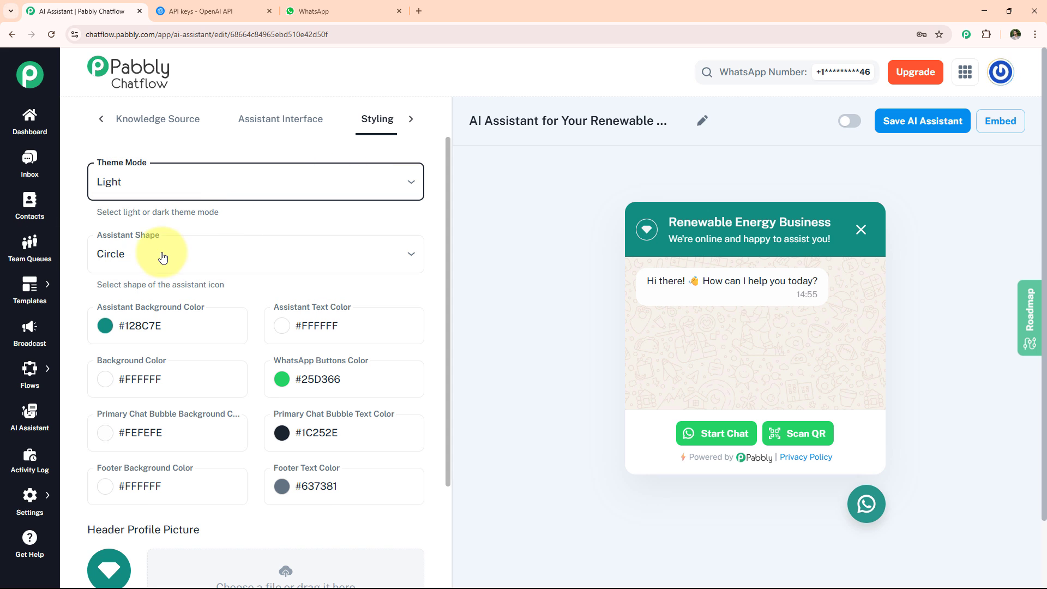
- Review the assistant's color, header profile picture, assistant profile picture and background picture settings
{"action": "scroll", "coordinate": [134, 300], "scroll_direction": "down", "scroll_amount": 1}
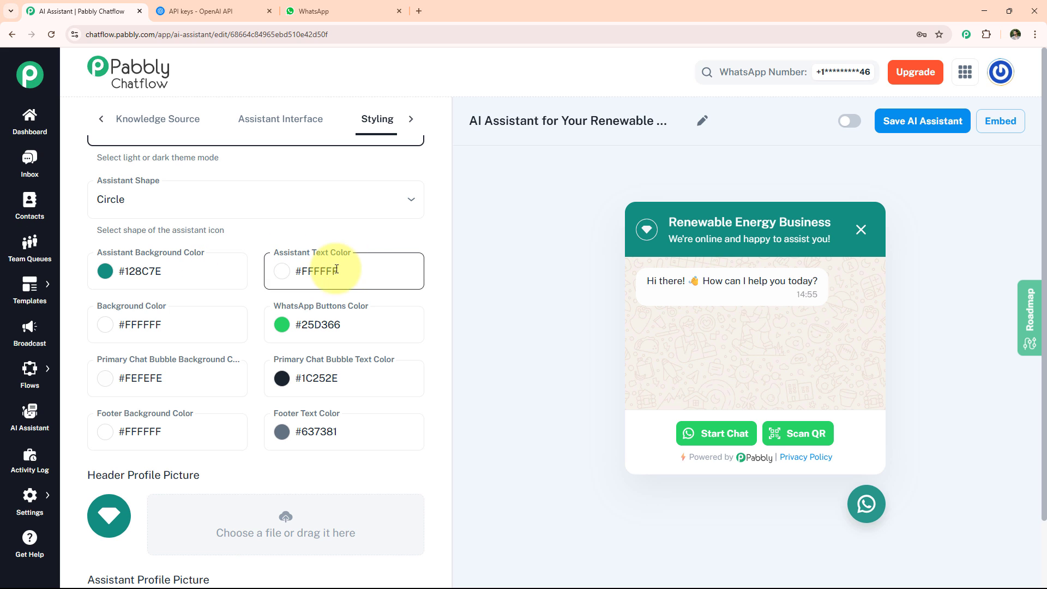
{"action": "scroll", "coordinate": [179, 313], "scroll_direction": "down", "scroll_amount": 2}
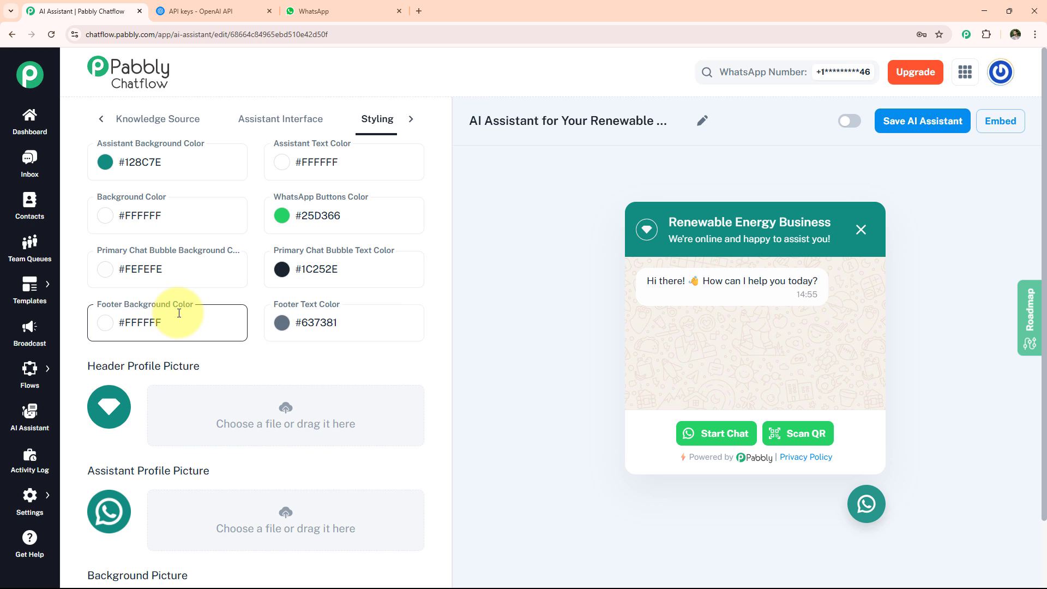
{"action": "scroll", "coordinate": [215, 375], "scroll_direction": "down", "scroll_amount": 1}
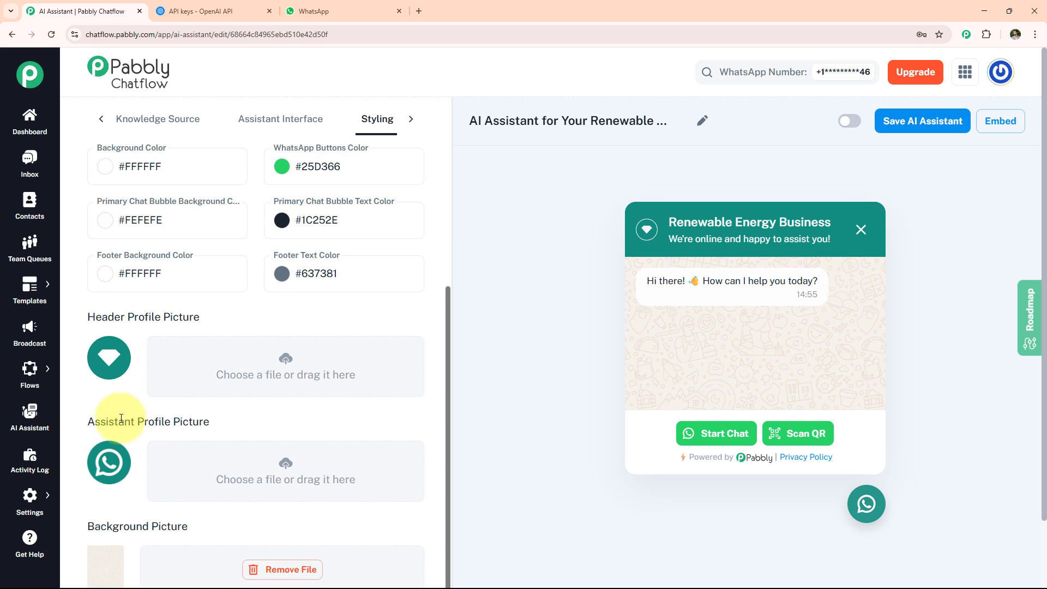
{"action": "scroll", "coordinate": [214, 424], "scroll_direction": "down", "scroll_amount": 2}
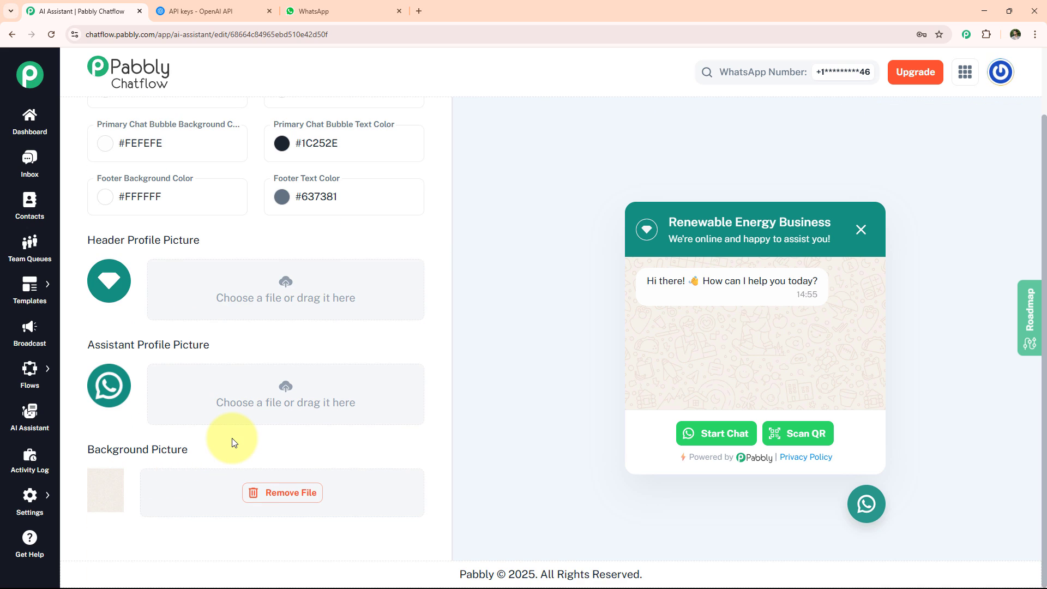
{"action": "scroll", "coordinate": [238, 409], "scroll_direction": "up", "scroll_amount": 5}
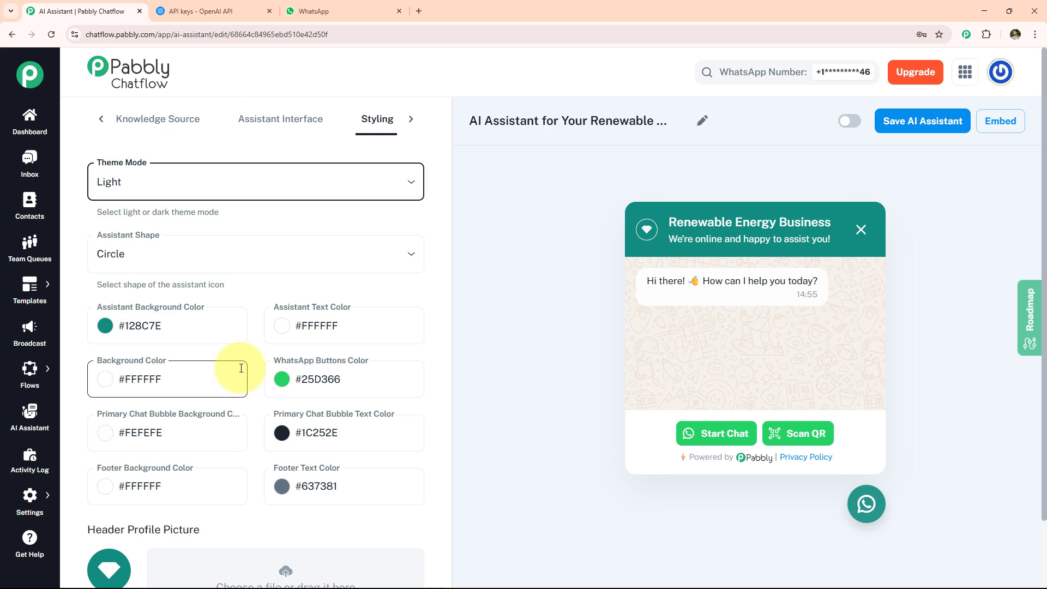
- Activate and save the AI assistant, and view its embed script
{"action": "left_click", "coordinate": [847, 122]}
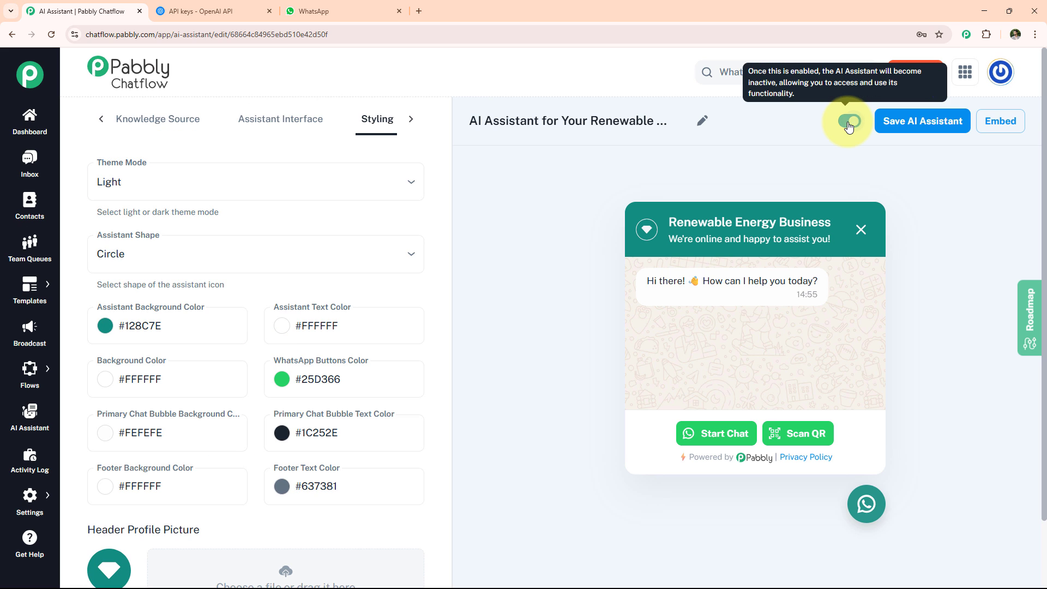
{"action": "left_click", "coordinate": [909, 122]}
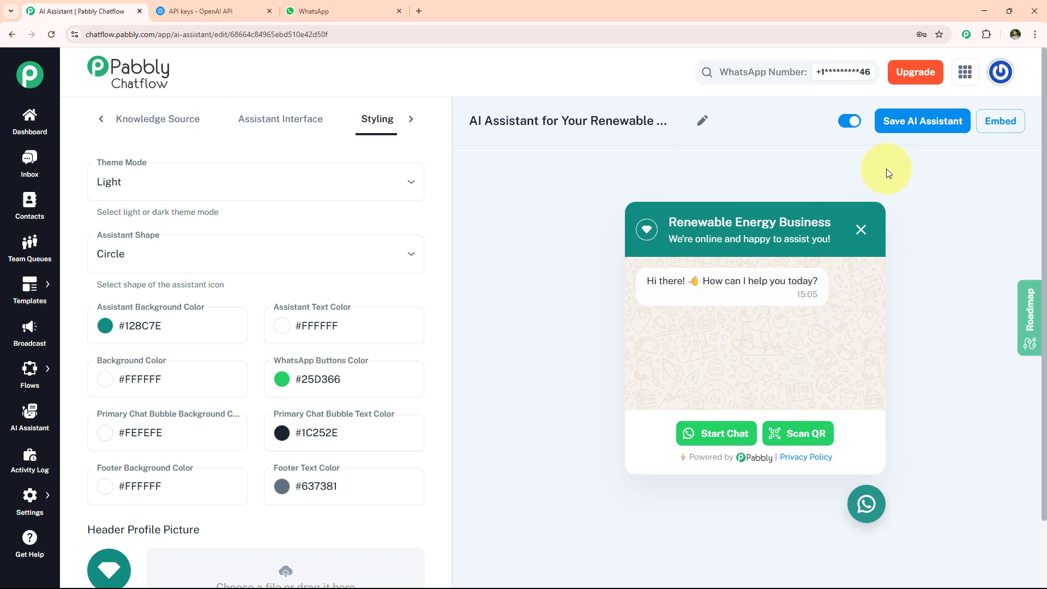
{"action": "left_click", "coordinate": [1002, 123]}
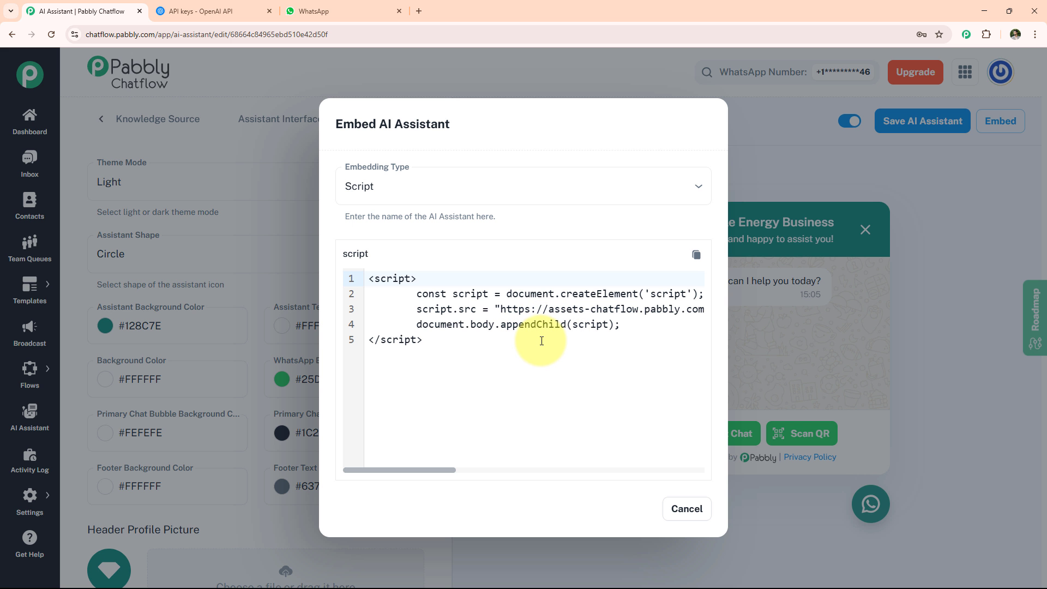
{"action": "left_click", "coordinate": [747, 188]}
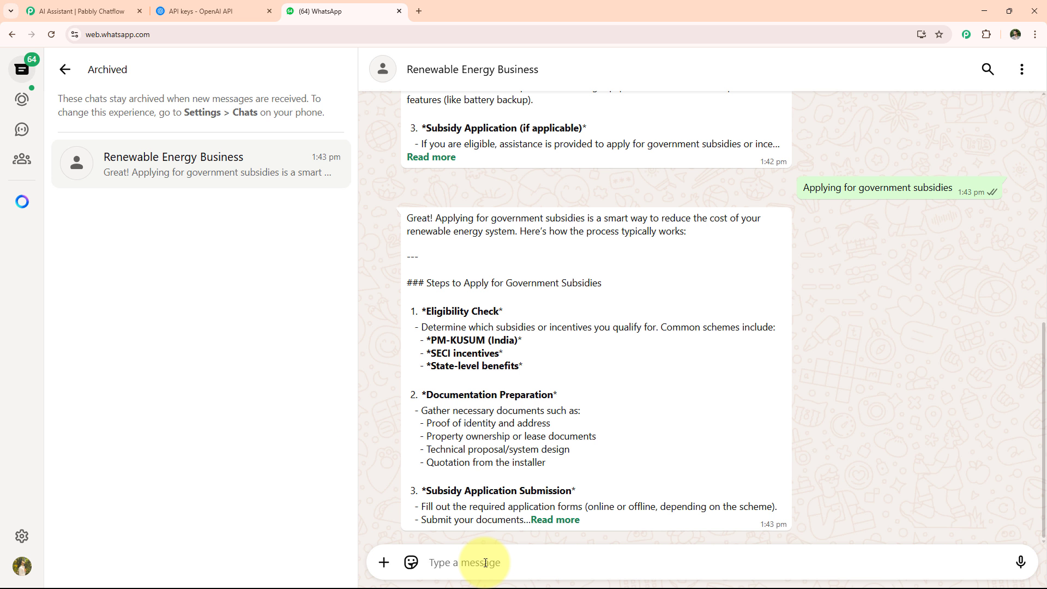
- Switch to WhatsApp and send the test message "Hey can you me details" in the Renewable Energy Business chat
{"action": "type", "text": "Hey can you me details"}
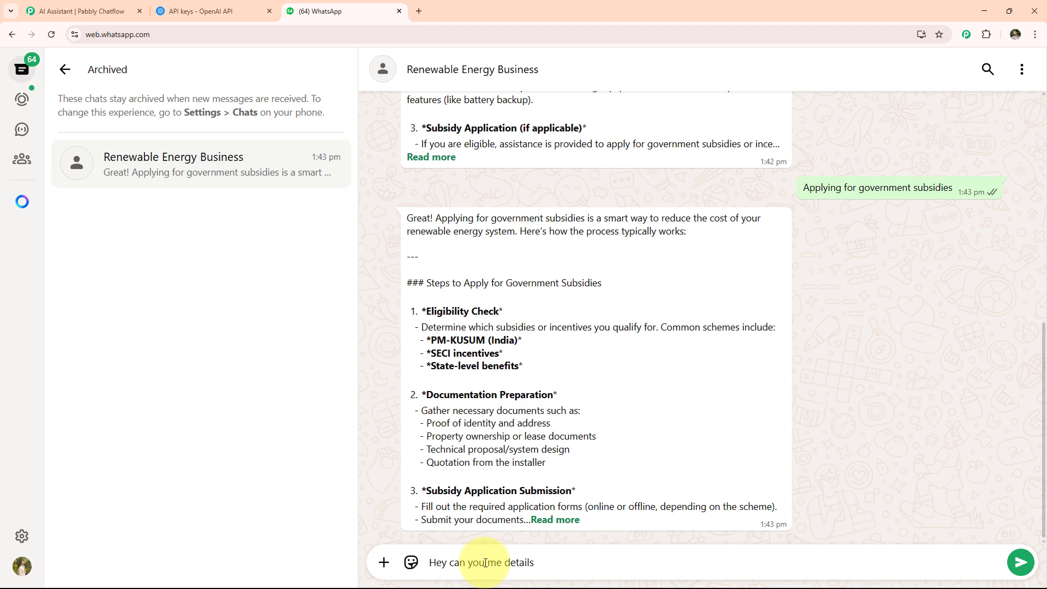
{"action": "key", "text": "Return"}
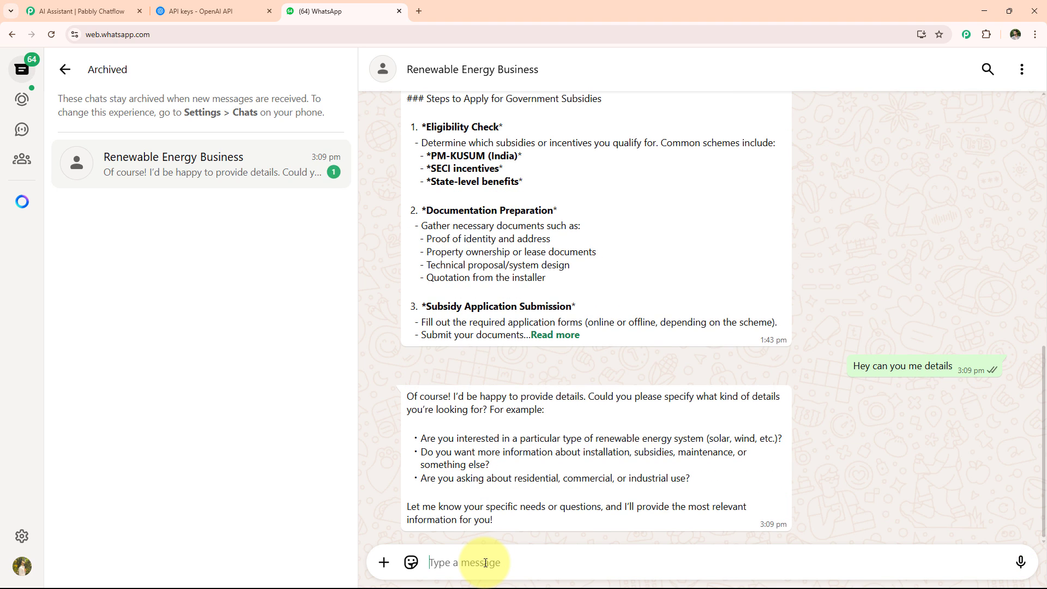